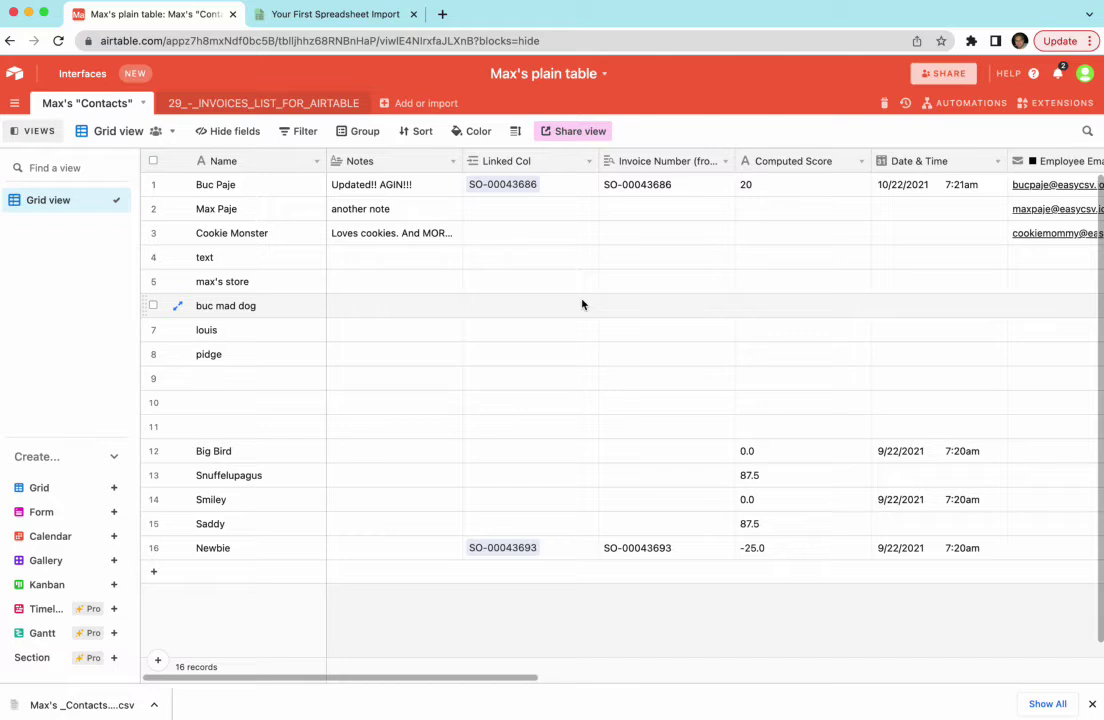
Load the downloaded Contacts CSV into a new EasyCSV import as its example file.
left_click(172, 138)
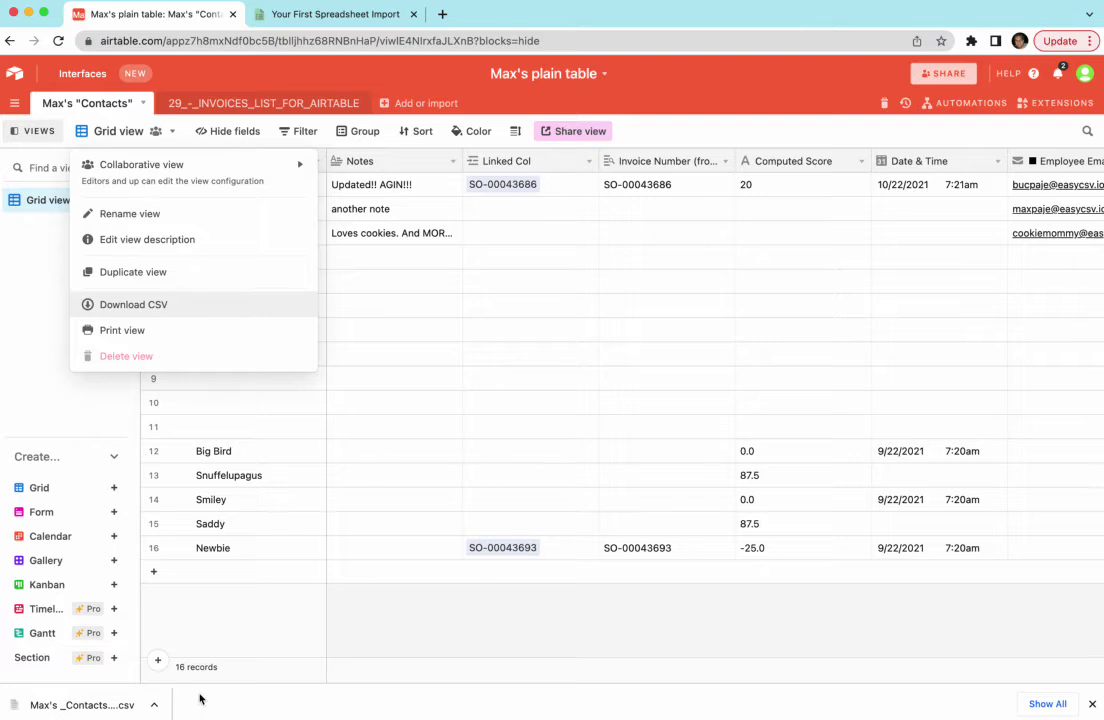
key("Escape")
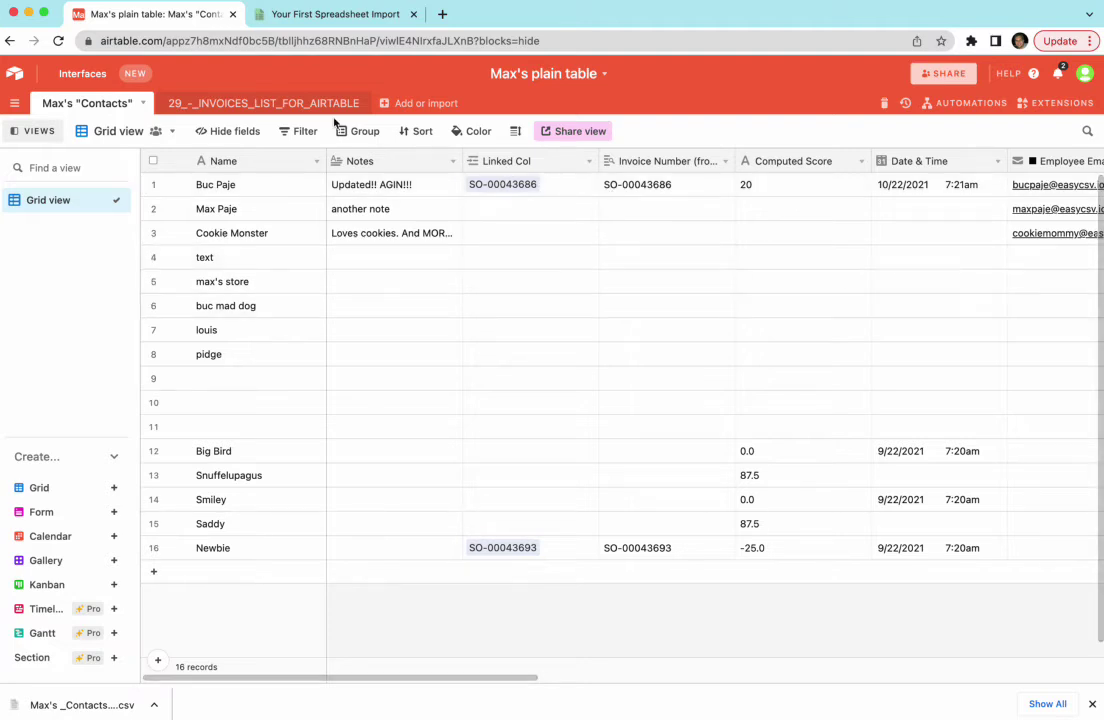
left_click(335, 13)
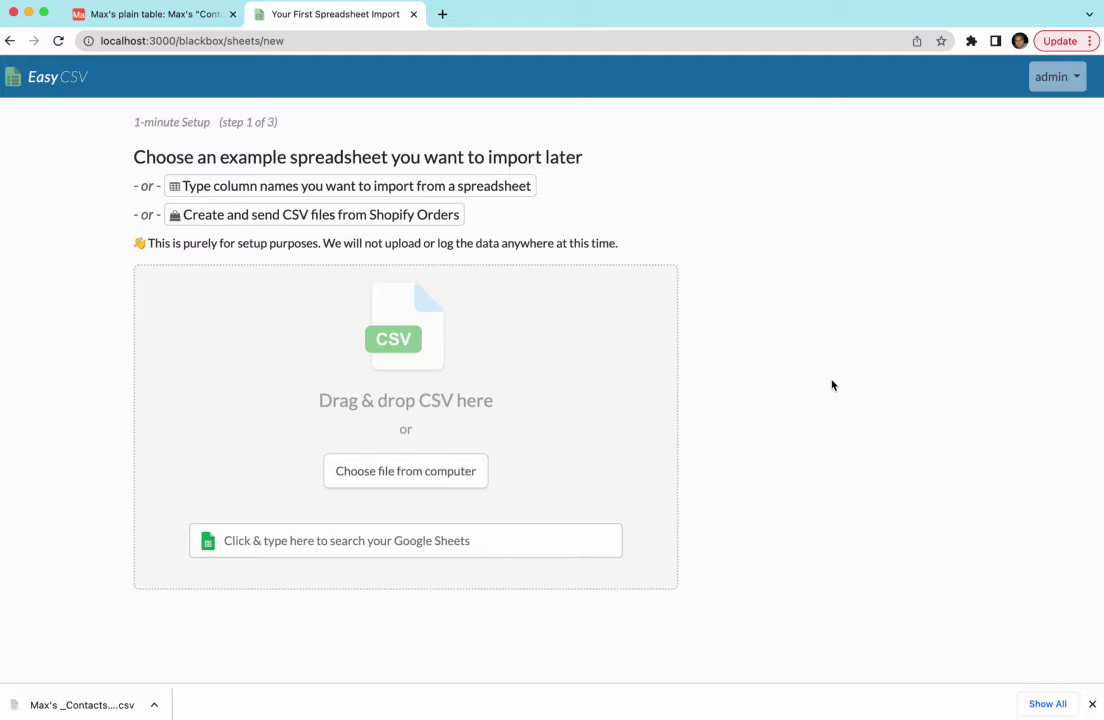
left_click_drag(44, 710, 301, 352)
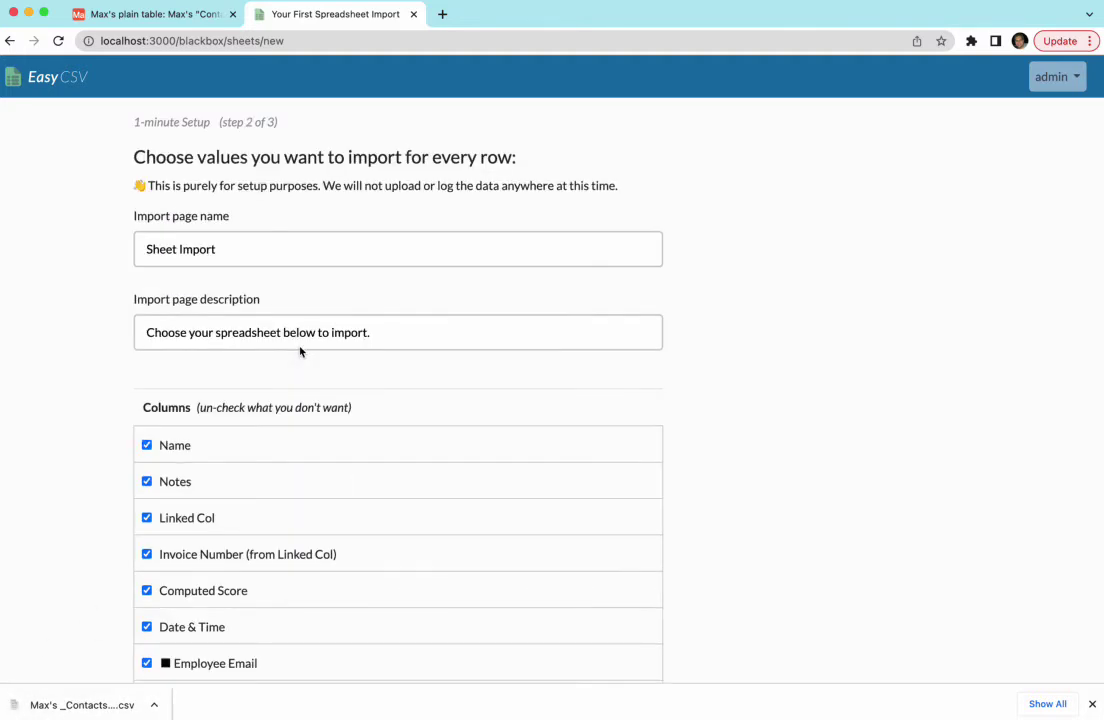
scroll(150, 288, "down", 5)
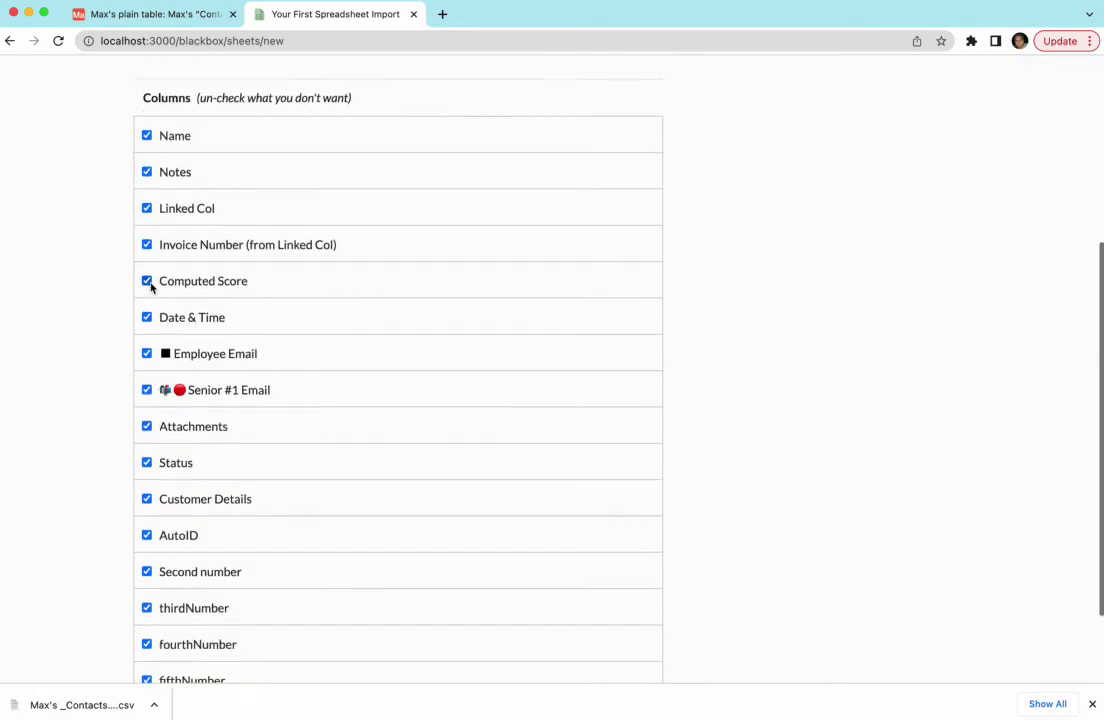
scroll(150, 287, "down", 2)
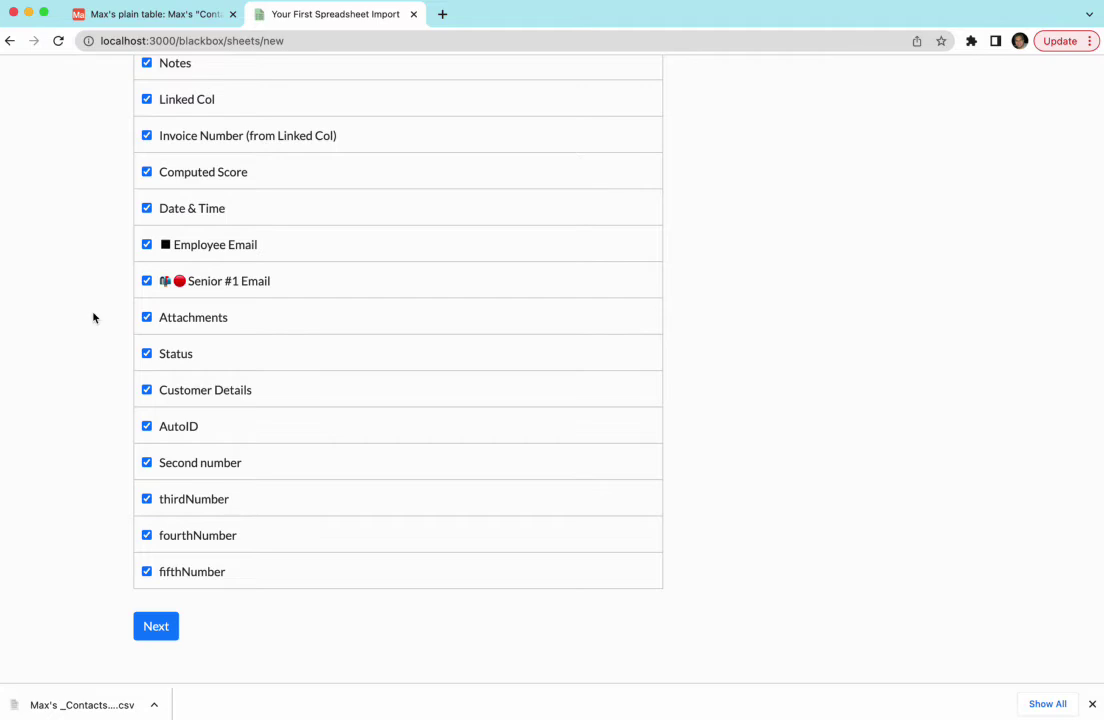
scroll(93, 318, "up", 2)
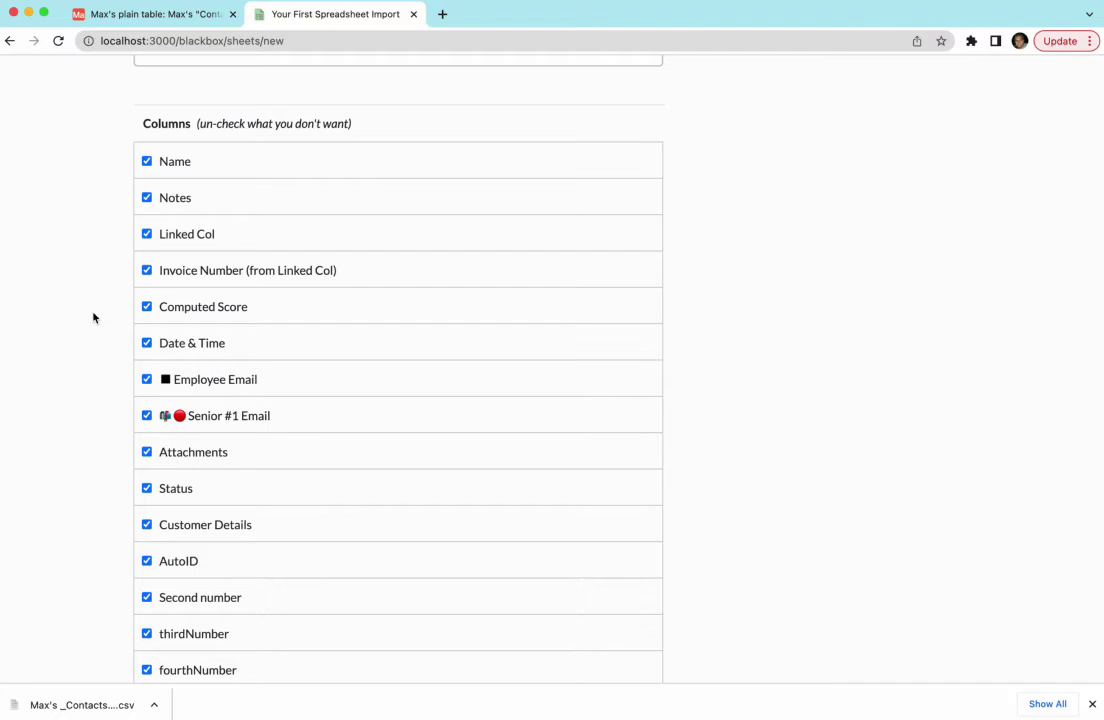
scroll(93, 318, "up", 4)
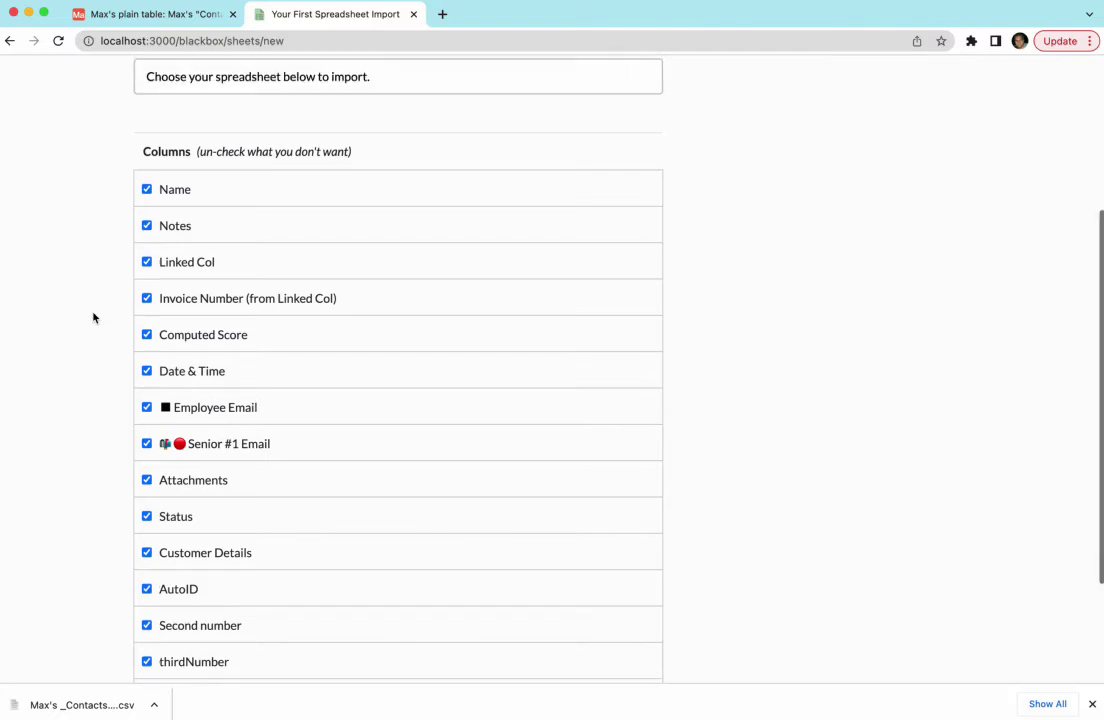
Rename the import page to 'Airtable Daily Export'.
double_click(171, 217)
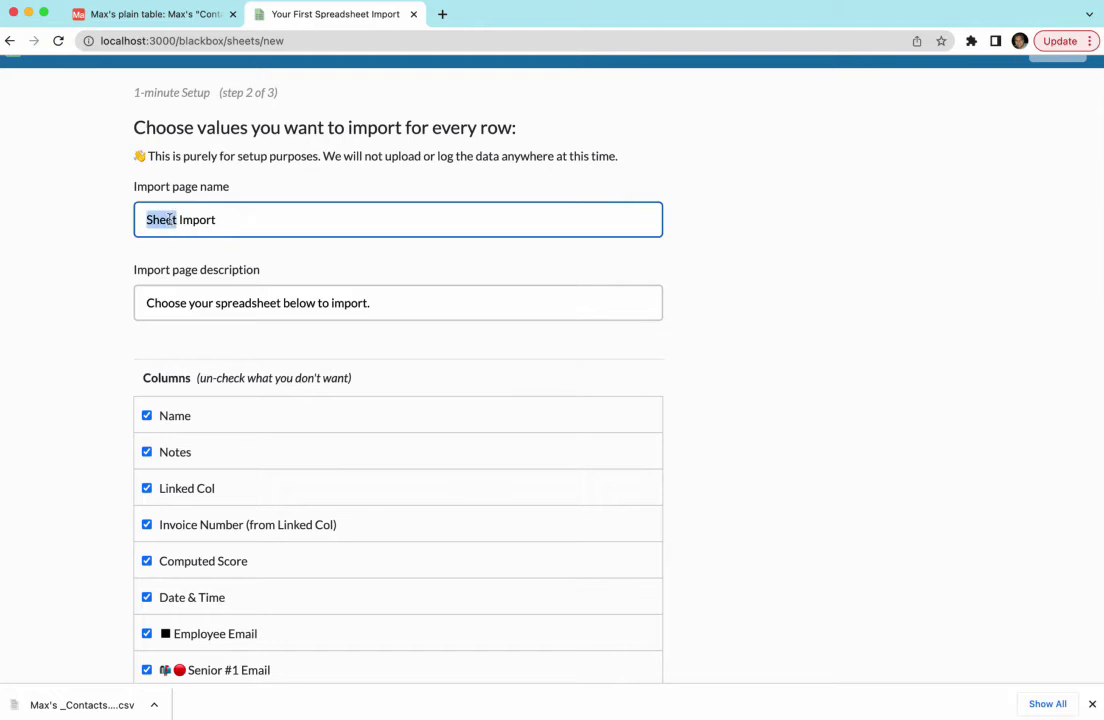
type("Airtable Dai")
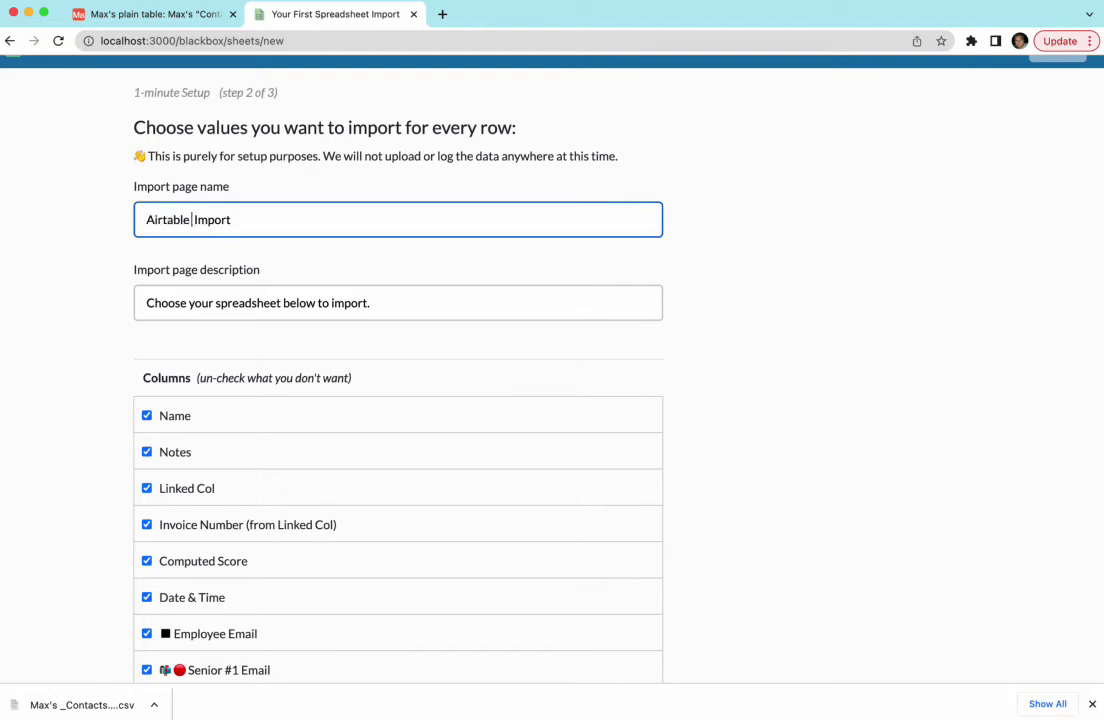
type("ly Export")
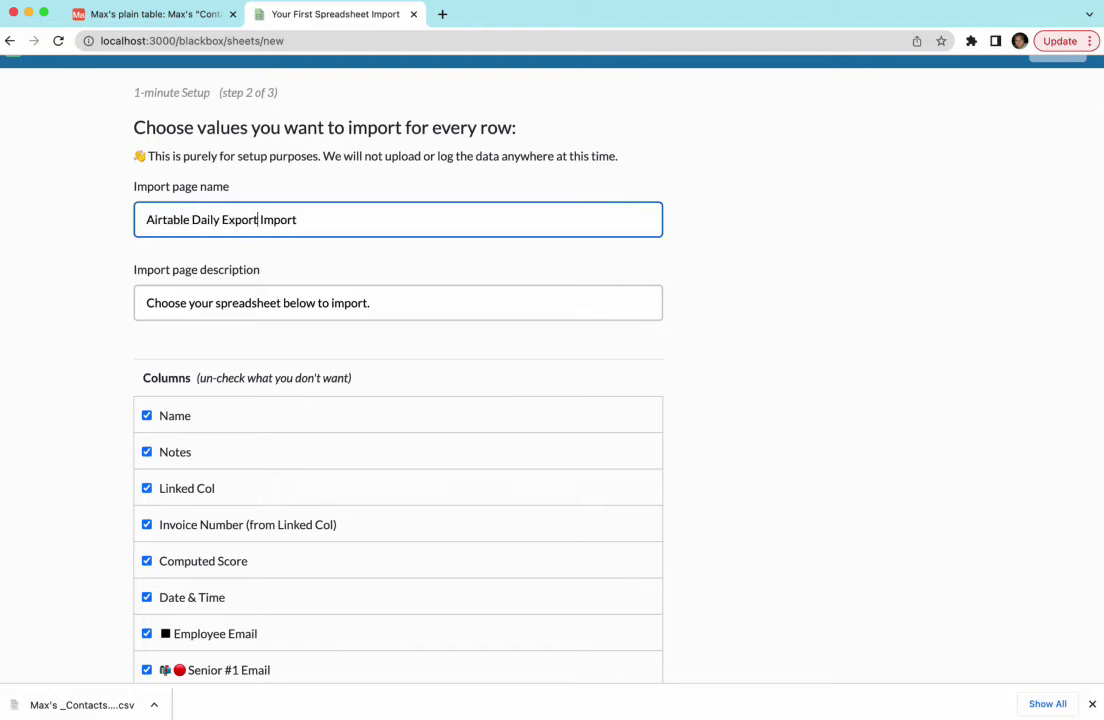
left_click_drag(254, 219, 298, 219)
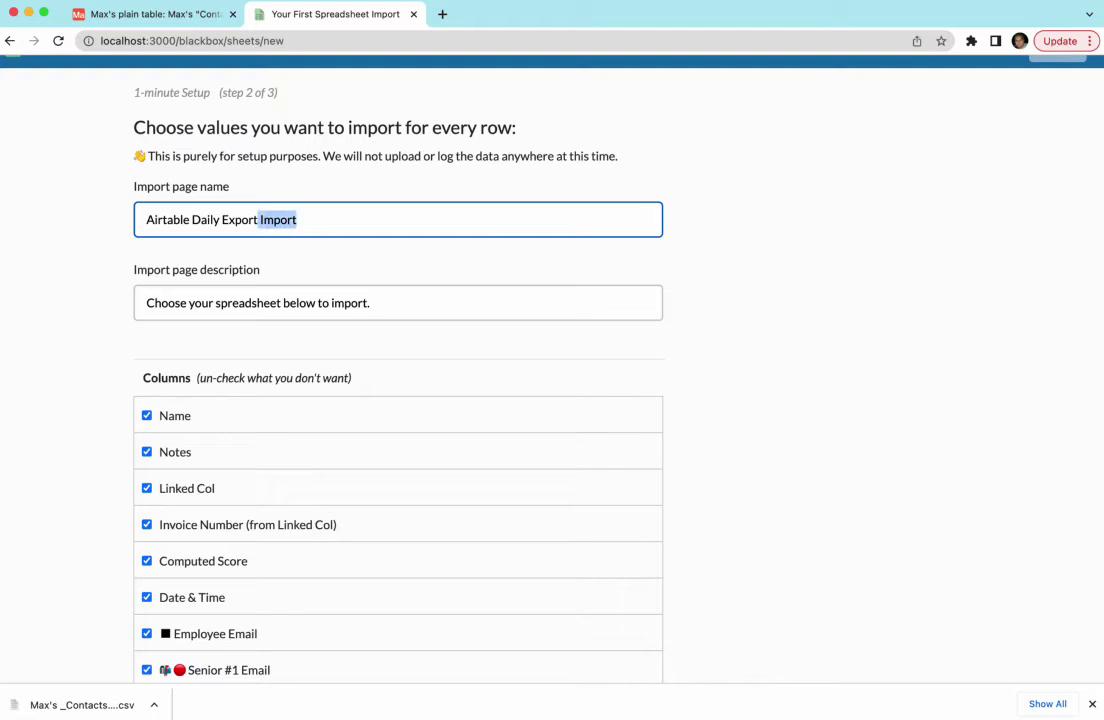
type("\\")
key("BackSpace")
left_click(57, 274)
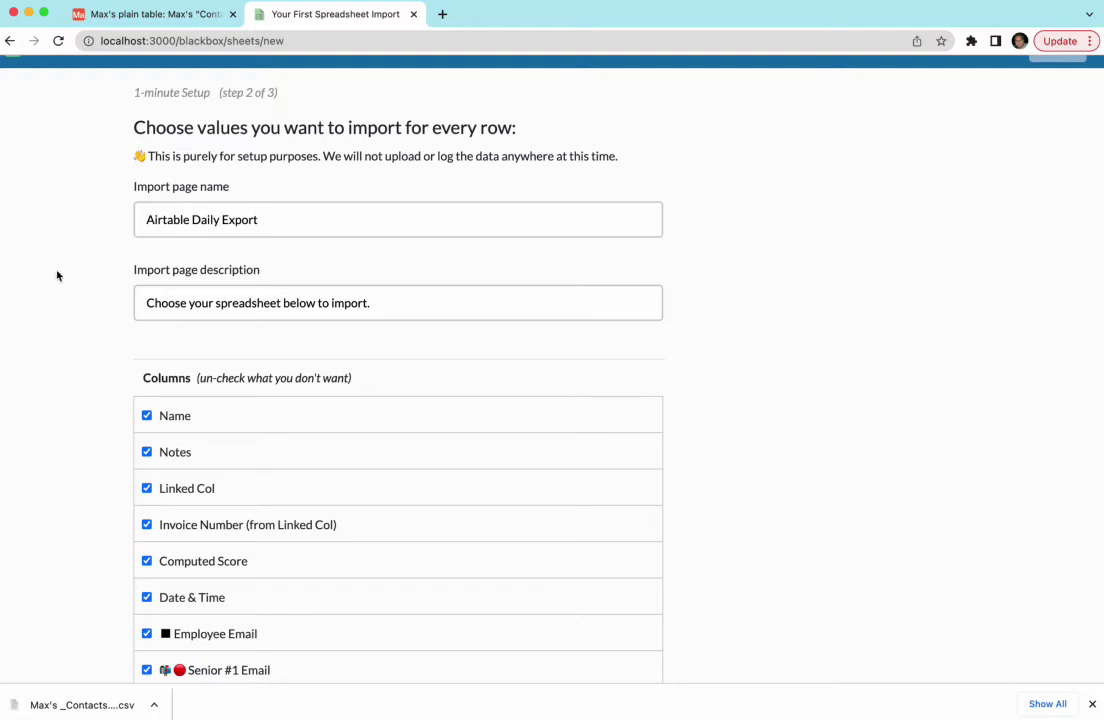
scroll(57, 275, "down", 3)
scroll(121, 478, "down", 2)
Pick Email New CSV File as the destination for the sheet's data.
left_click(155, 623)
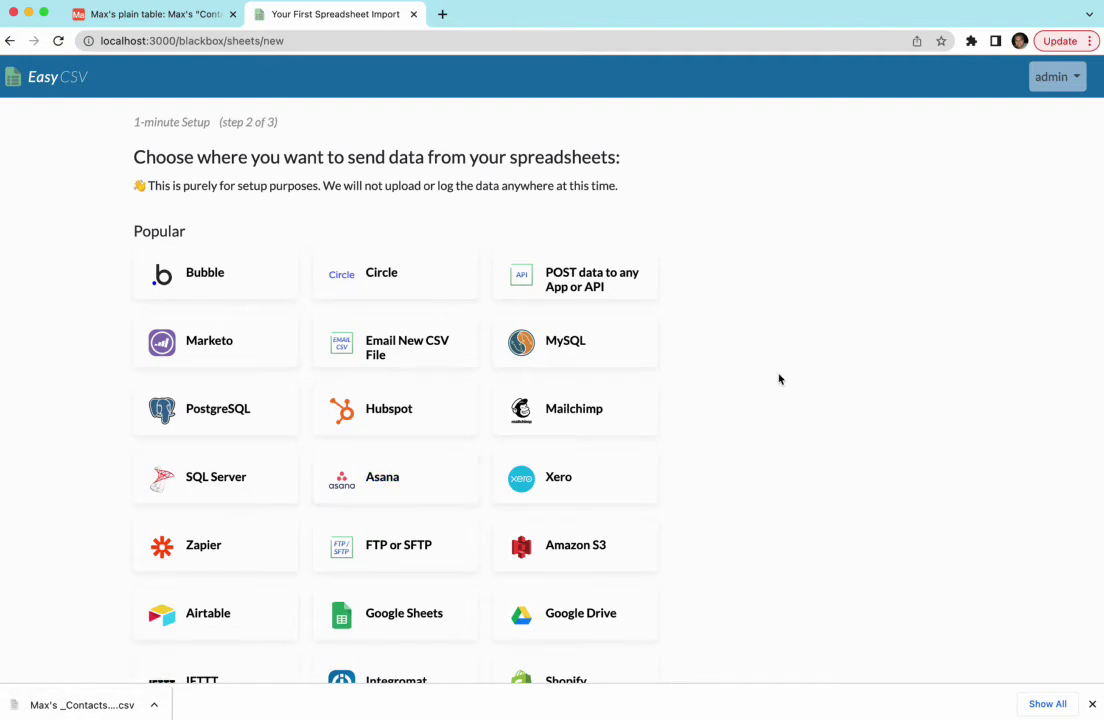
scroll(779, 379, "down", 1)
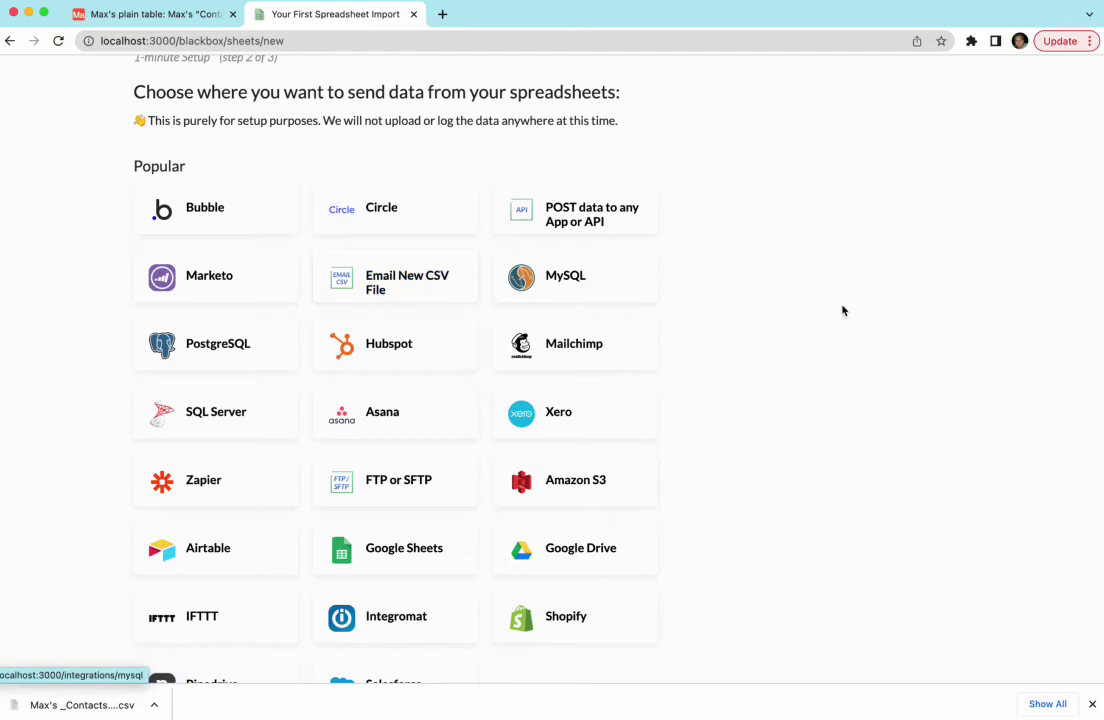
scroll(843, 311, "down", 1)
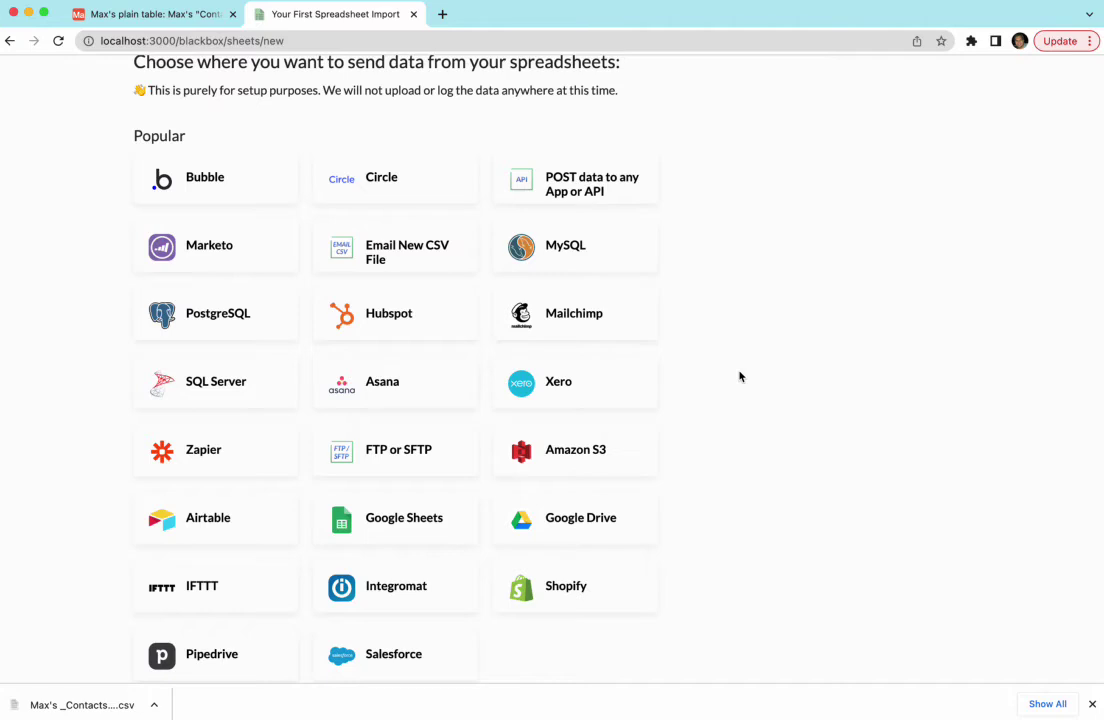
left_click(411, 270)
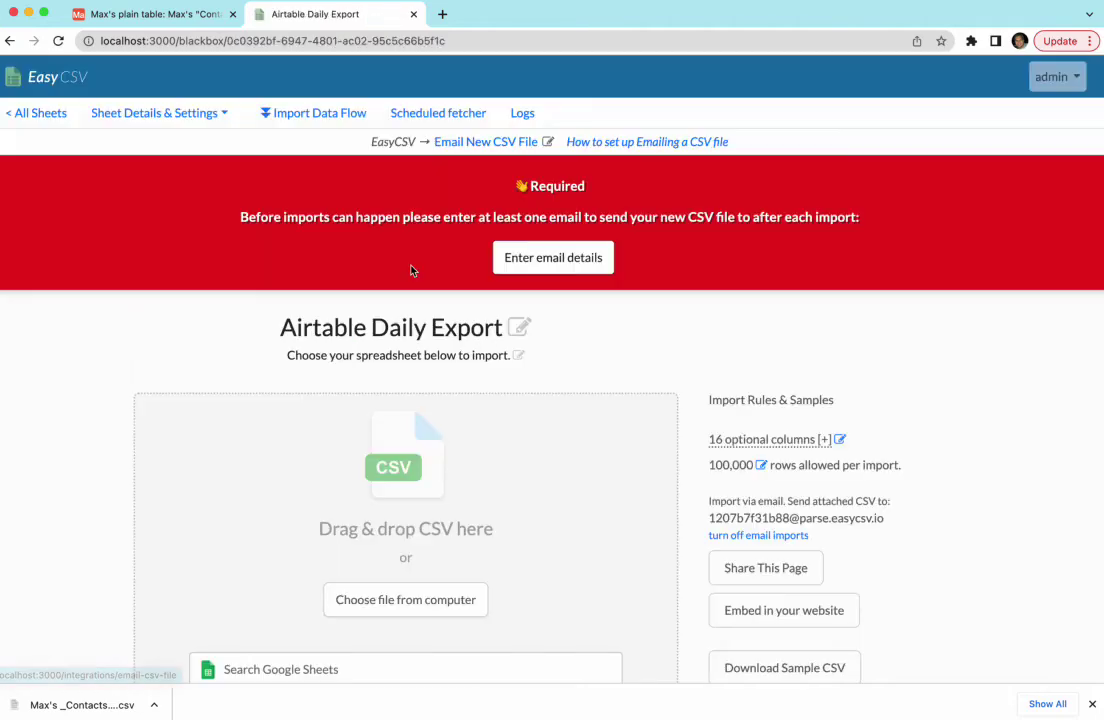
Enter the recipient e-mail address in To emails and save the email delivery settings.
scroll(695, 293, "down", 1)
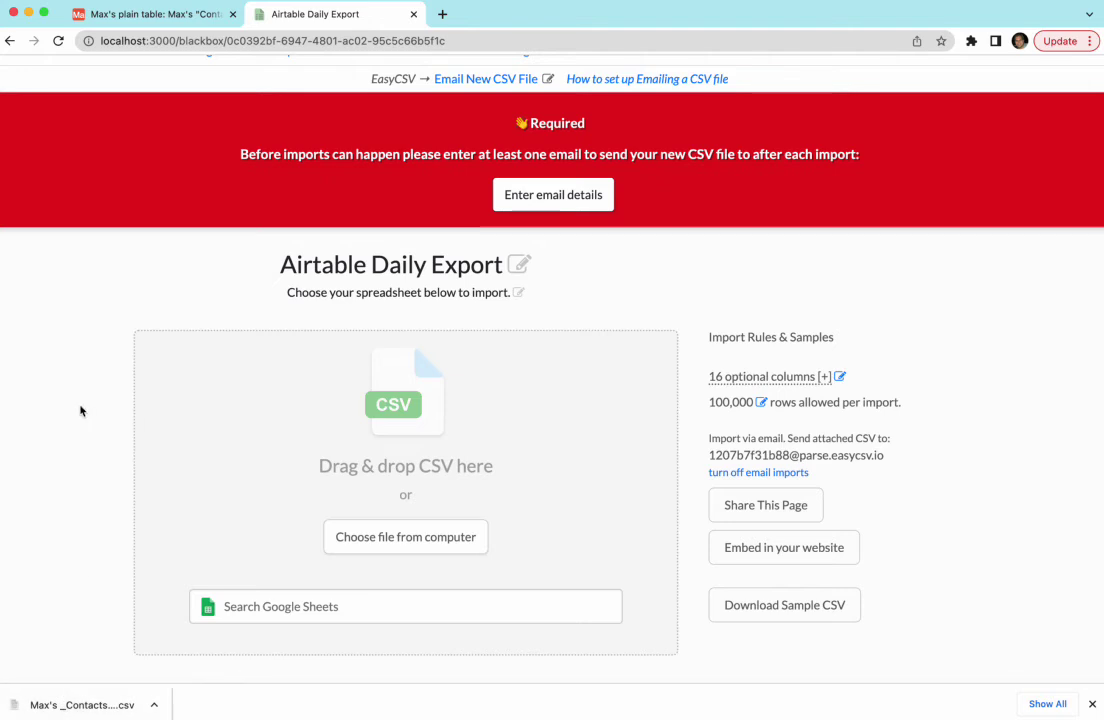
scroll(80, 410, "up", 1)
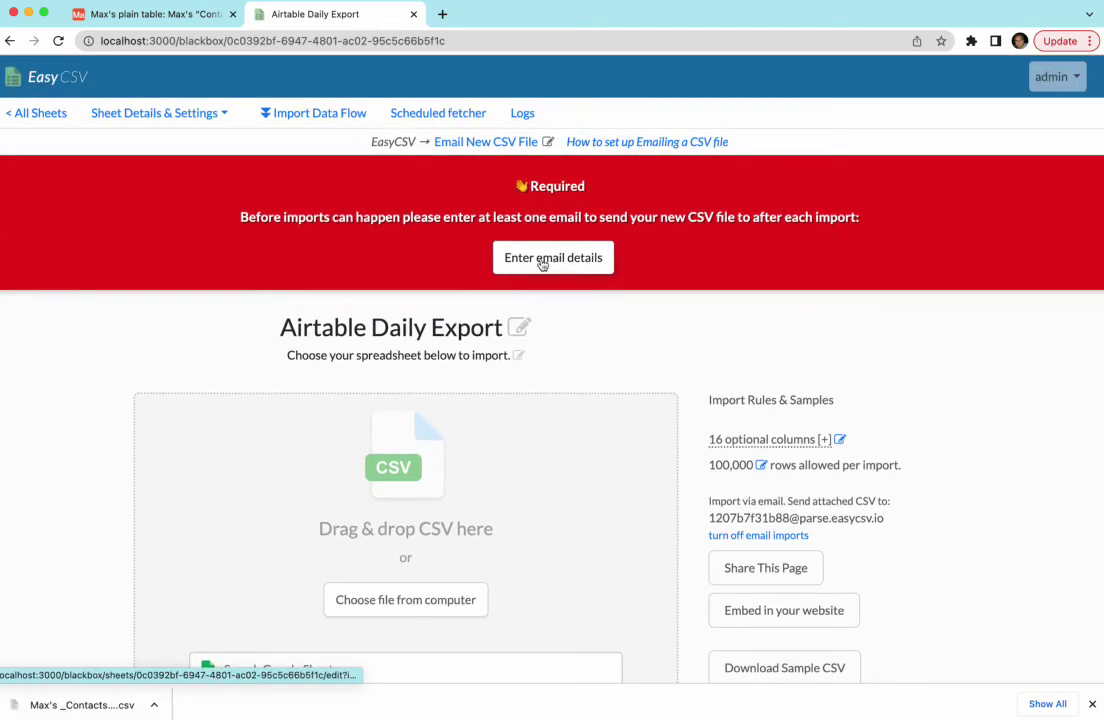
left_click(541, 260)
left_click(283, 343)
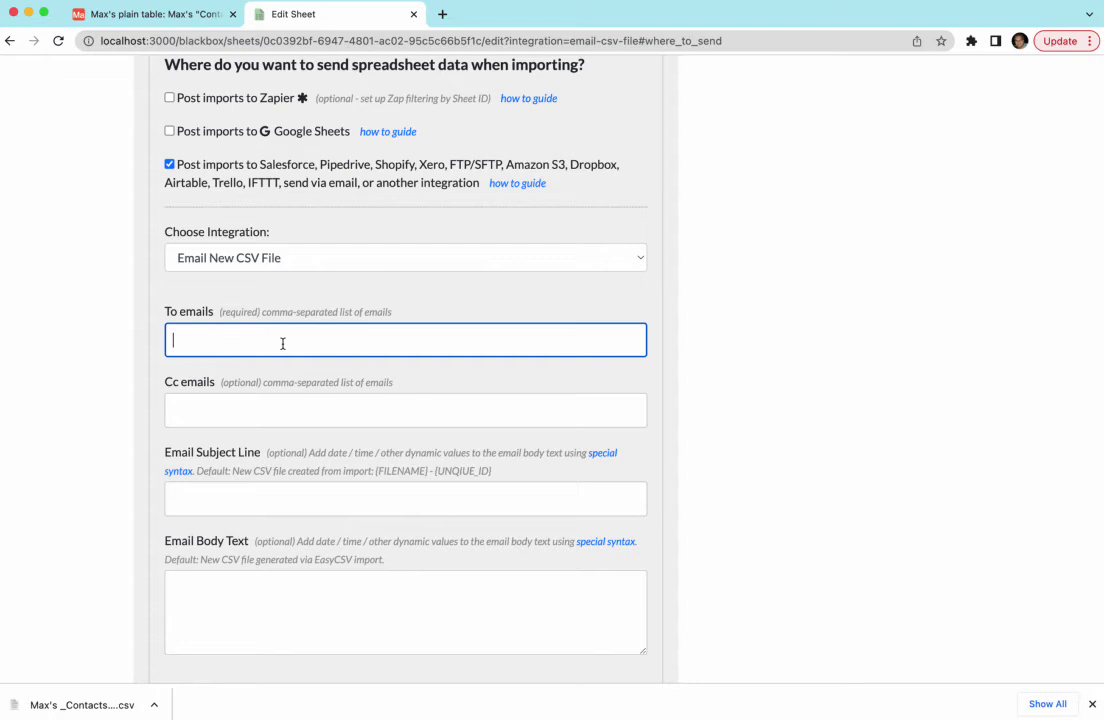
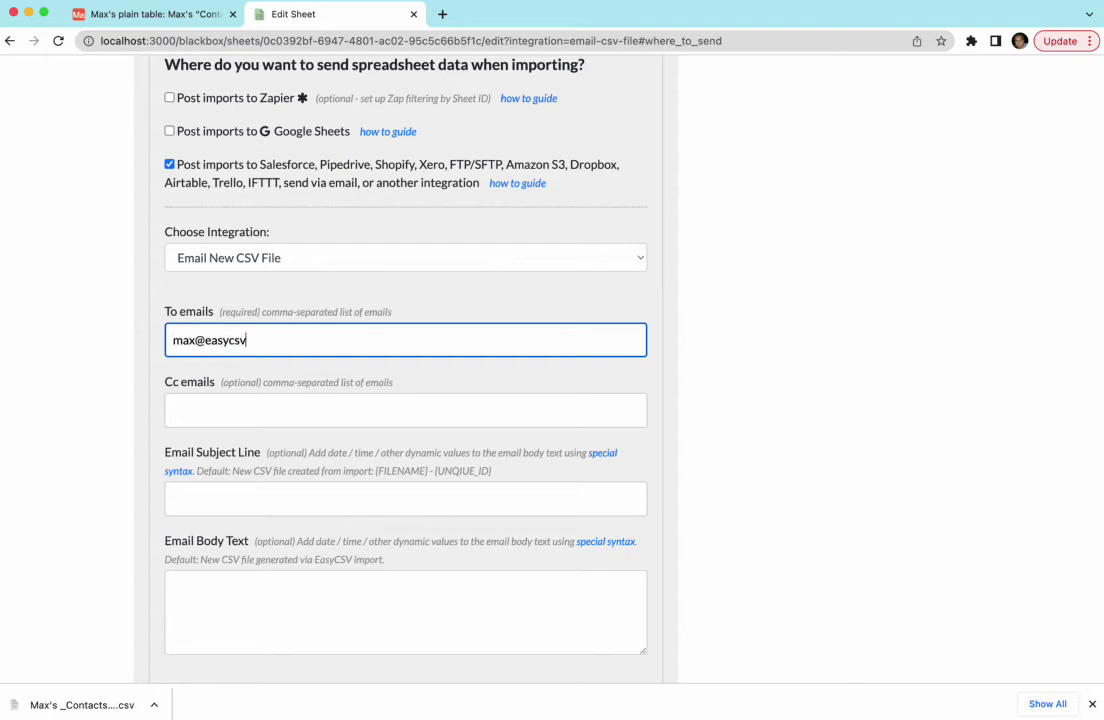
key("Tab")
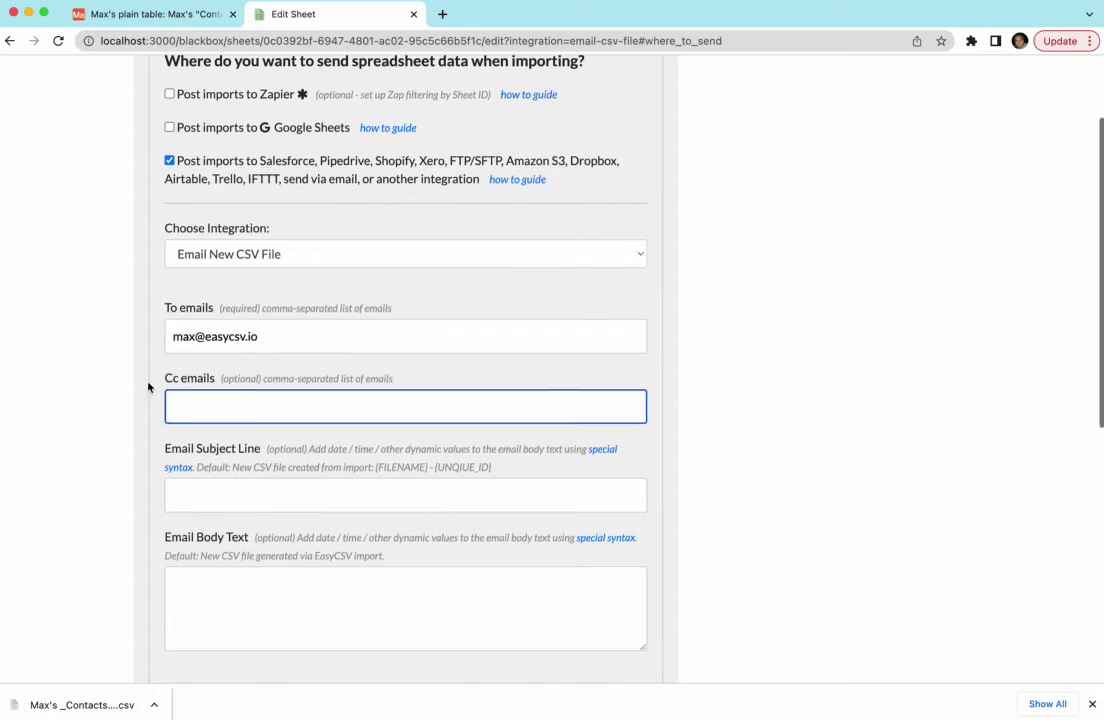
scroll(127, 328, "down", 3)
scroll(234, 446, "down", 4)
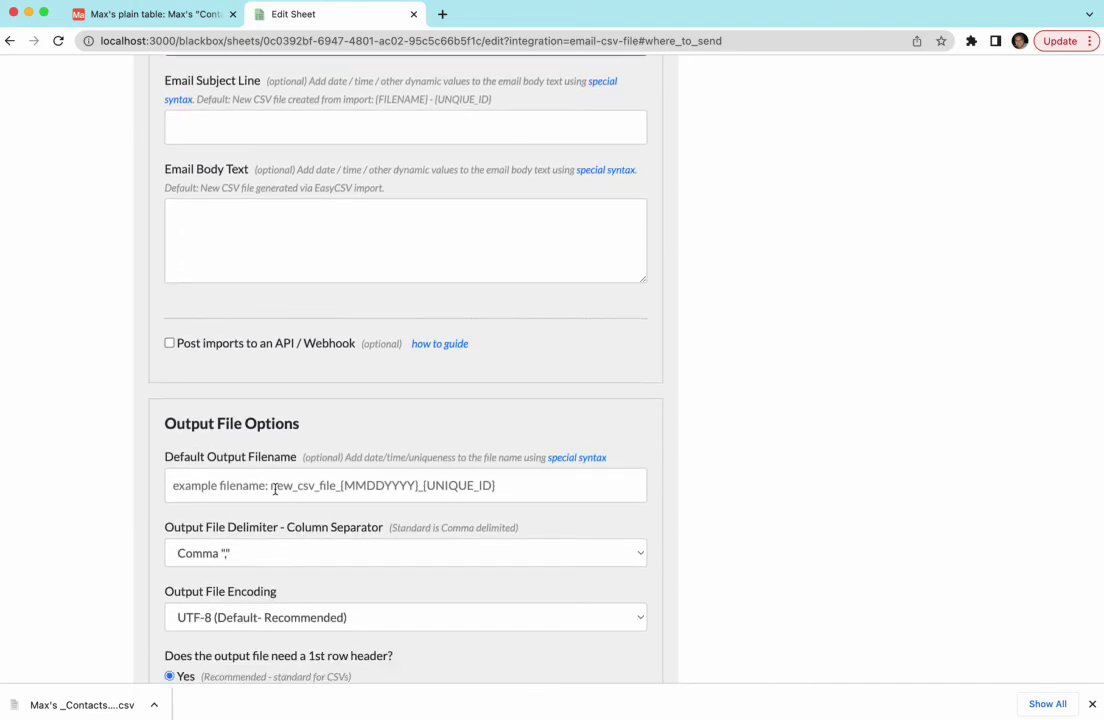
scroll(123, 503, "down", 2)
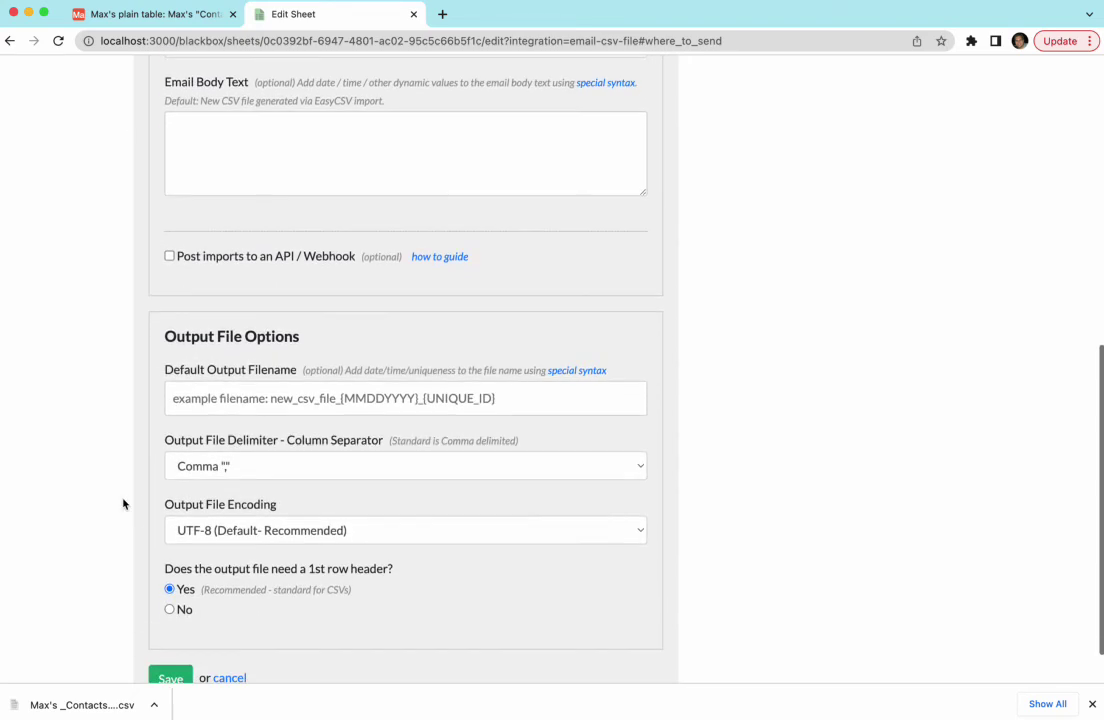
left_click(168, 677)
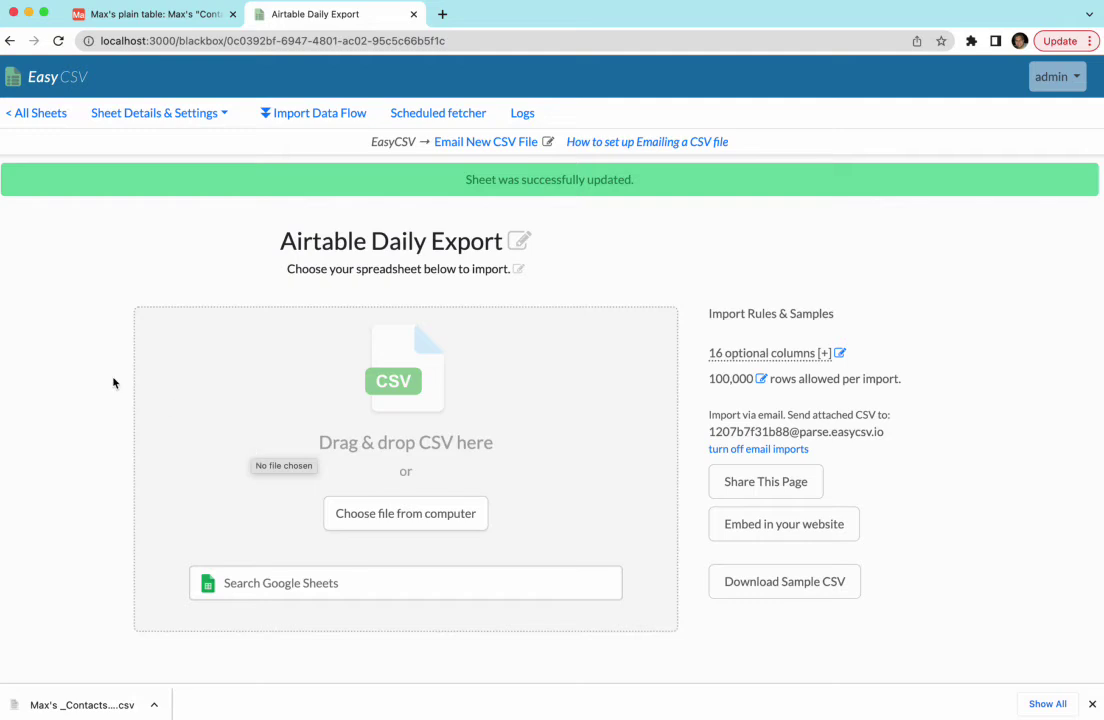
Review the Import Data Flow overview, including Airtable among the scheduled import sources.
left_click(330, 114)
scroll(100, 367, "down", 3)
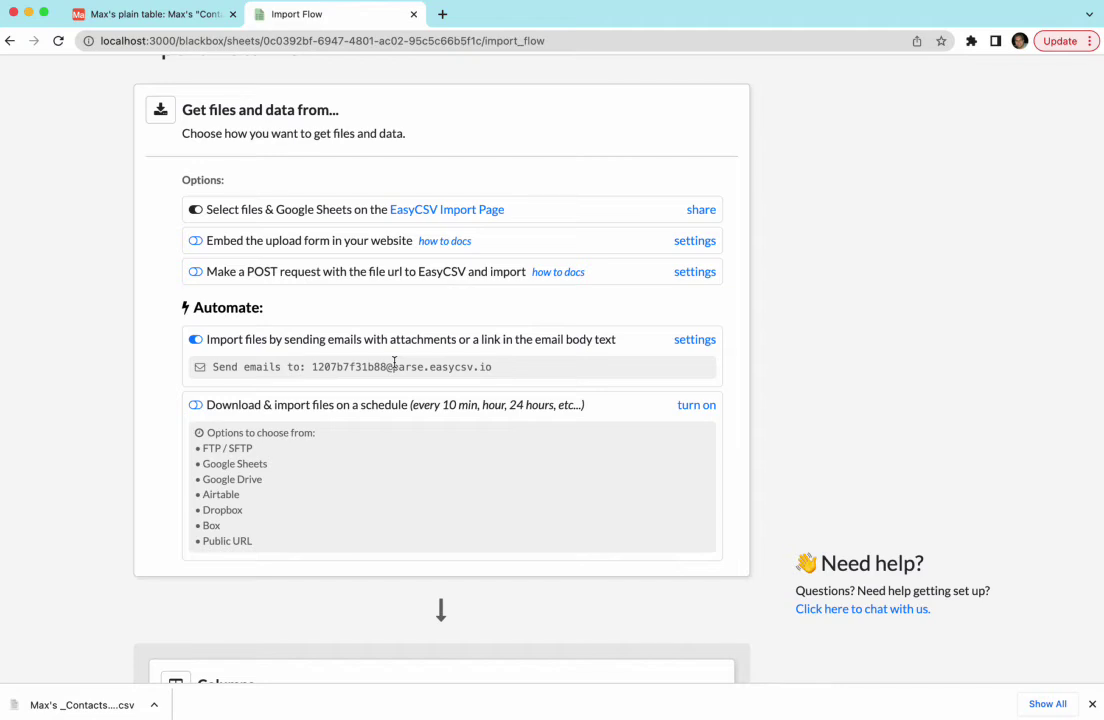
left_click_drag(204, 473, 266, 493)
left_click(256, 503)
scroll(118, 468, "down", 10)
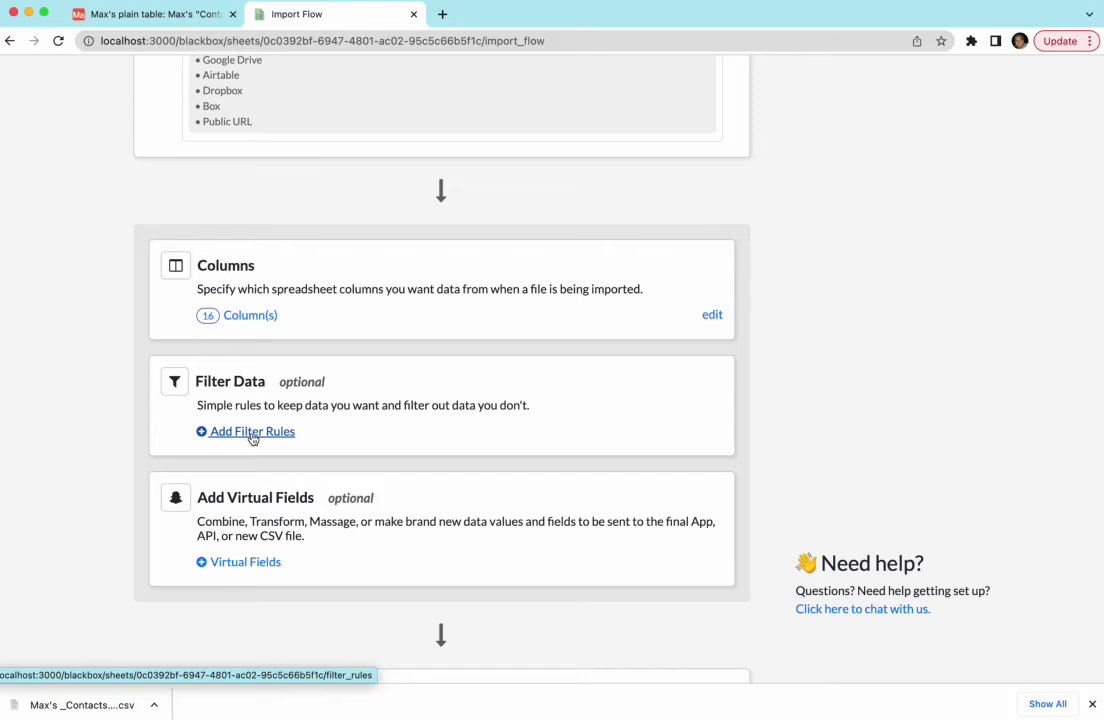
scroll(116, 385, "down", 2)
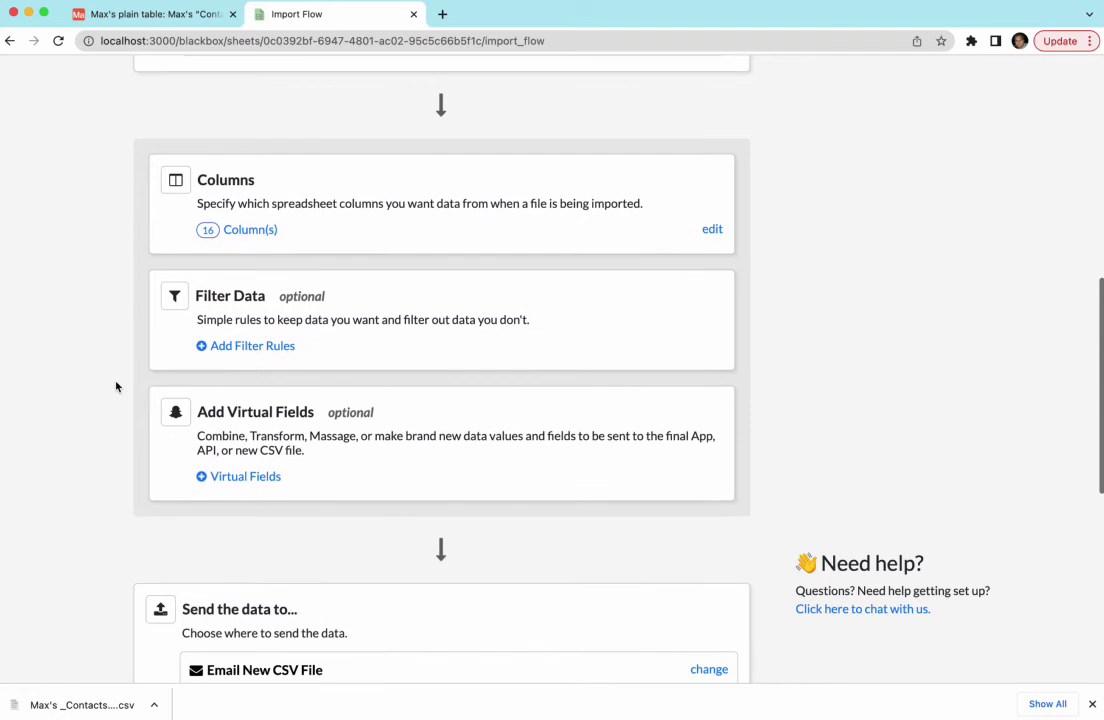
triple_click(297, 447)
left_click(252, 436)
Scroll through the remaining flow cards and go back to the Airtable Daily Export page.
scroll(105, 413, "down", 2)
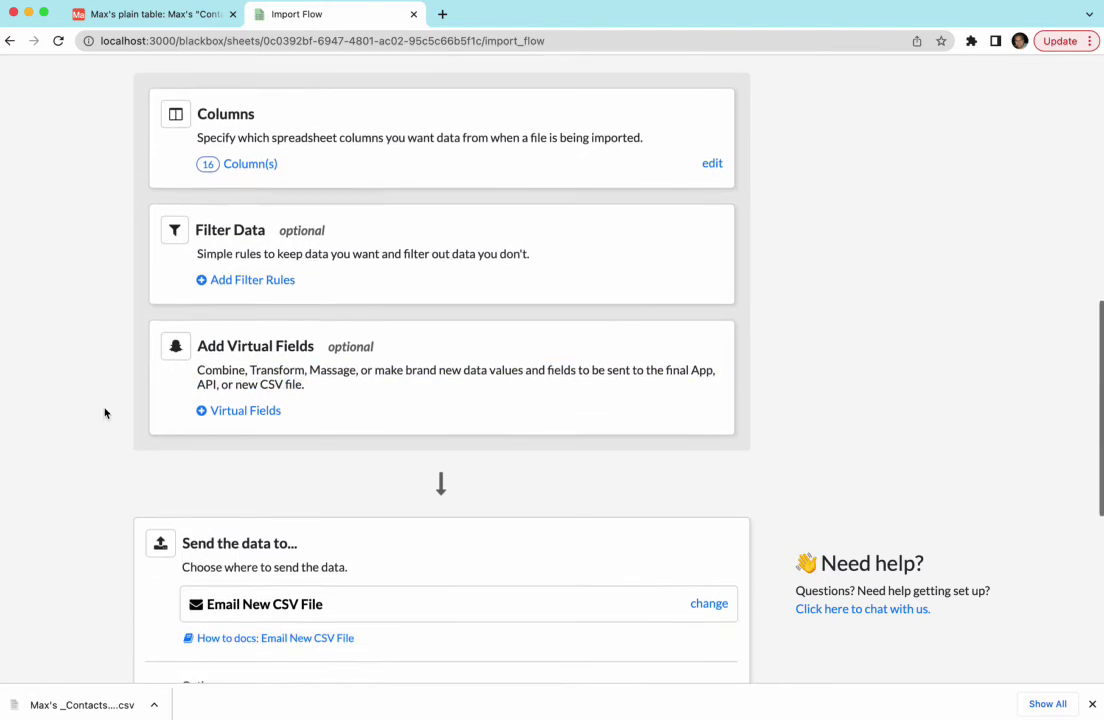
scroll(105, 413, "down", 2)
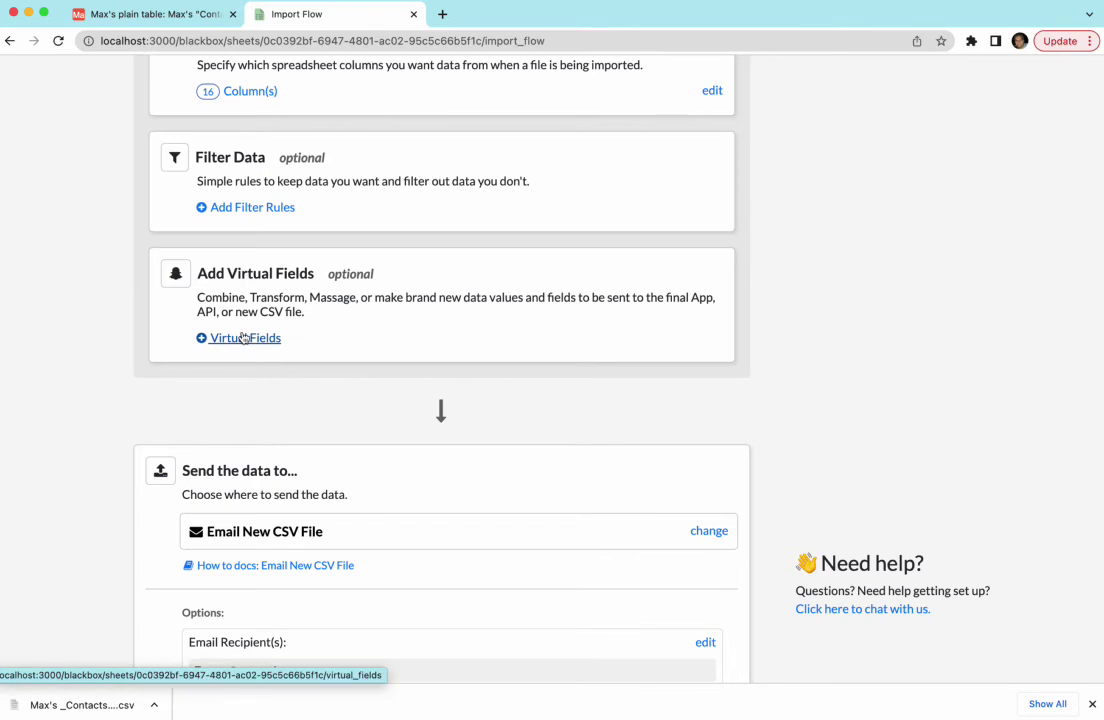
scroll(86, 330, "down", 5)
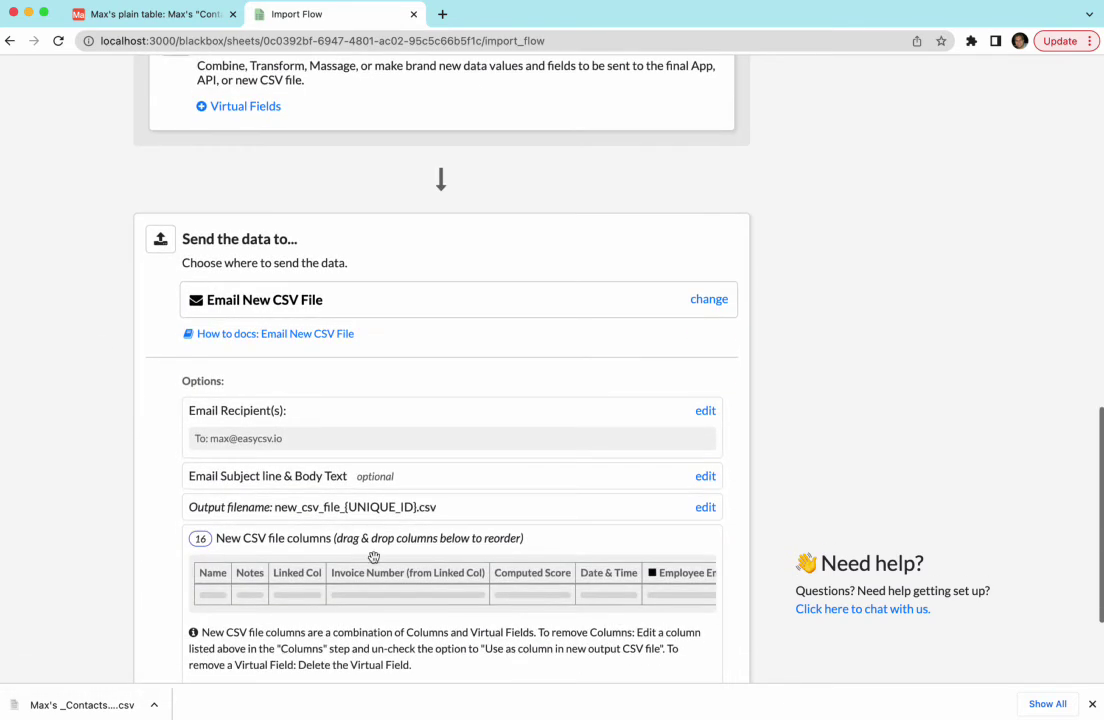
scroll(341, 501, "up", 8)
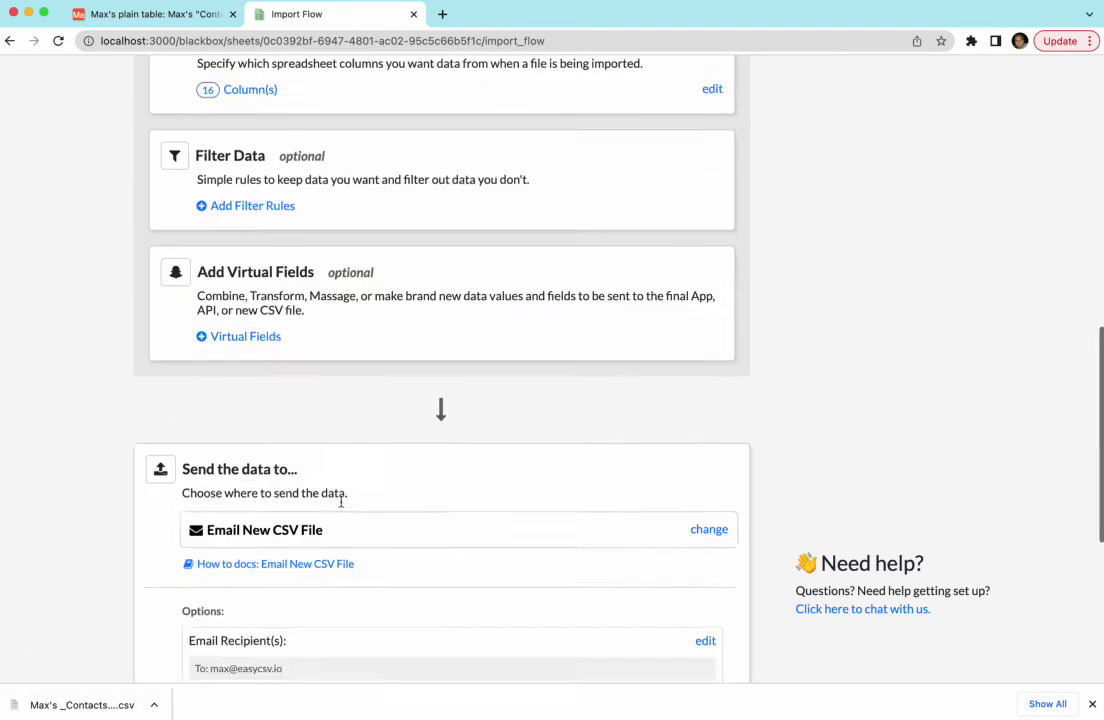
scroll(341, 507, "up", 9)
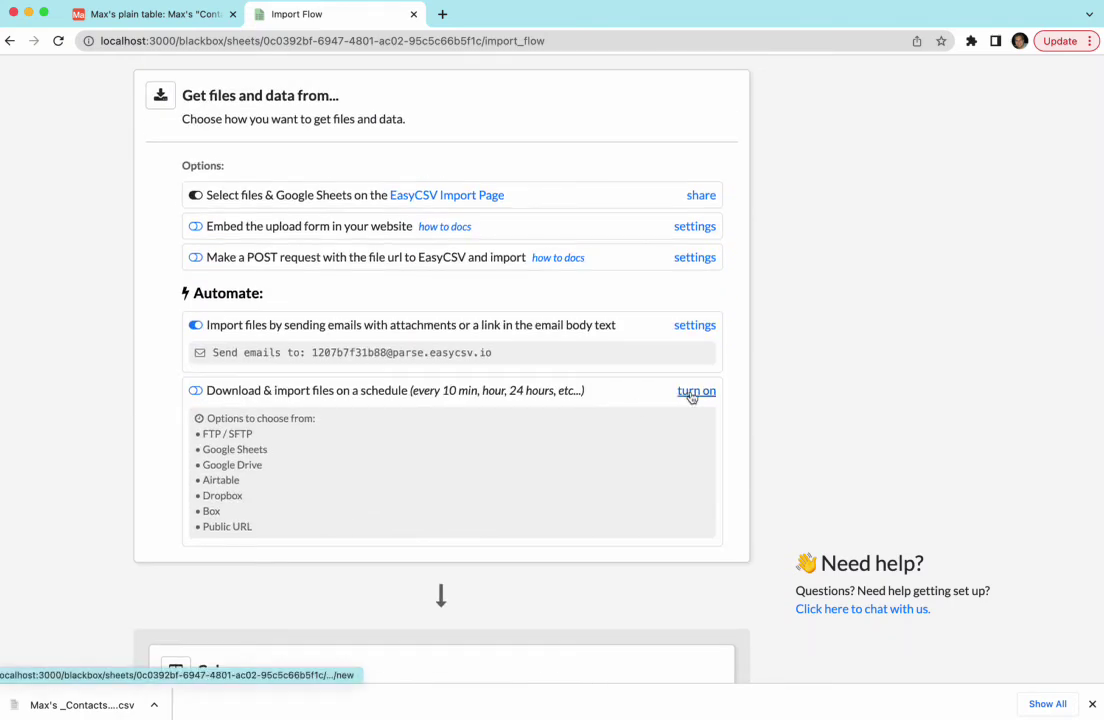
left_click(10, 41)
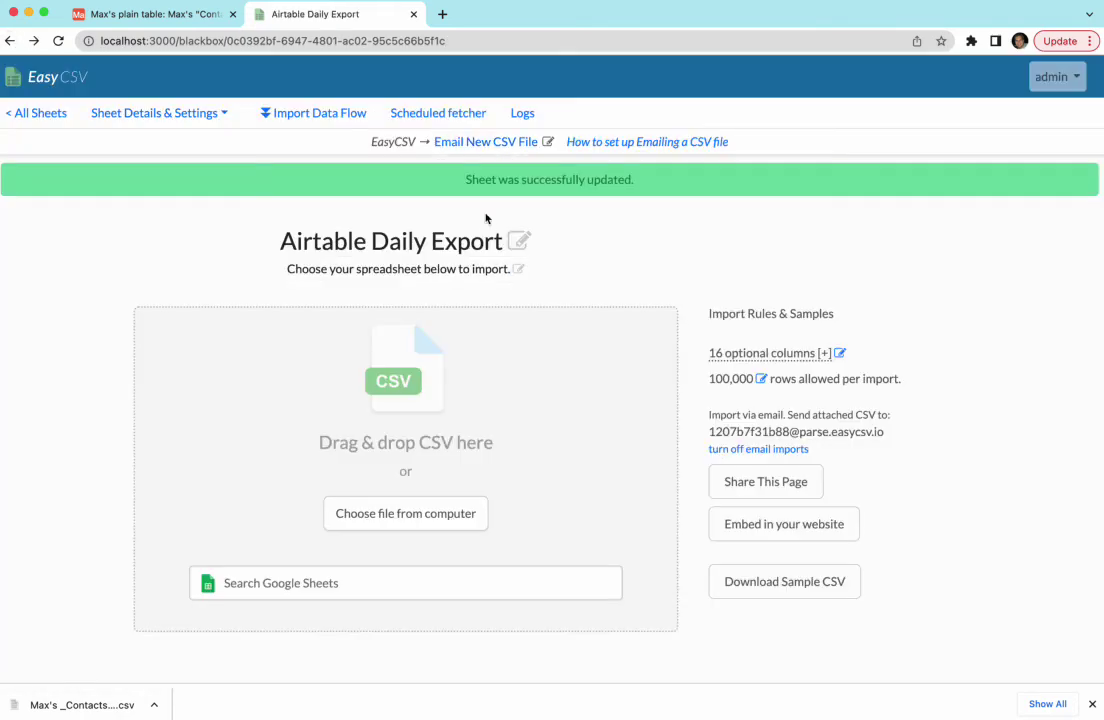
Create a scheduled fetcher running every 24 hours with Airtable as its data source.
left_click(436, 113)
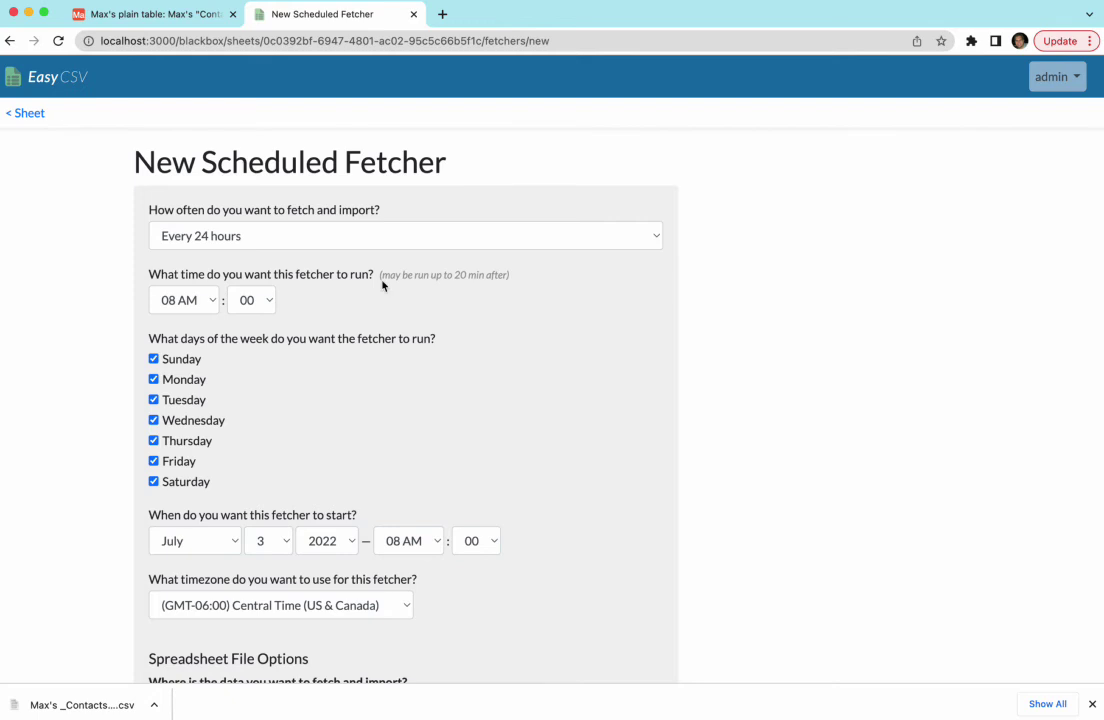
left_click(241, 236)
left_click(69, 227)
scroll(69, 228, "down", 3)
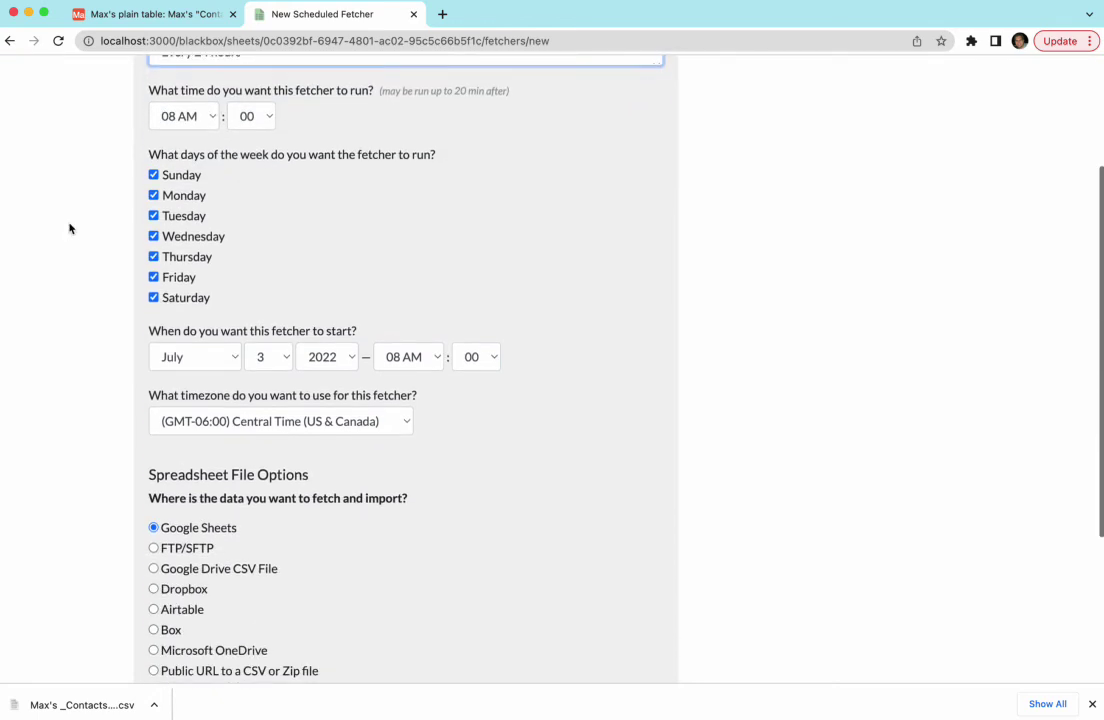
scroll(69, 228, "down", 5)
left_click(172, 381)
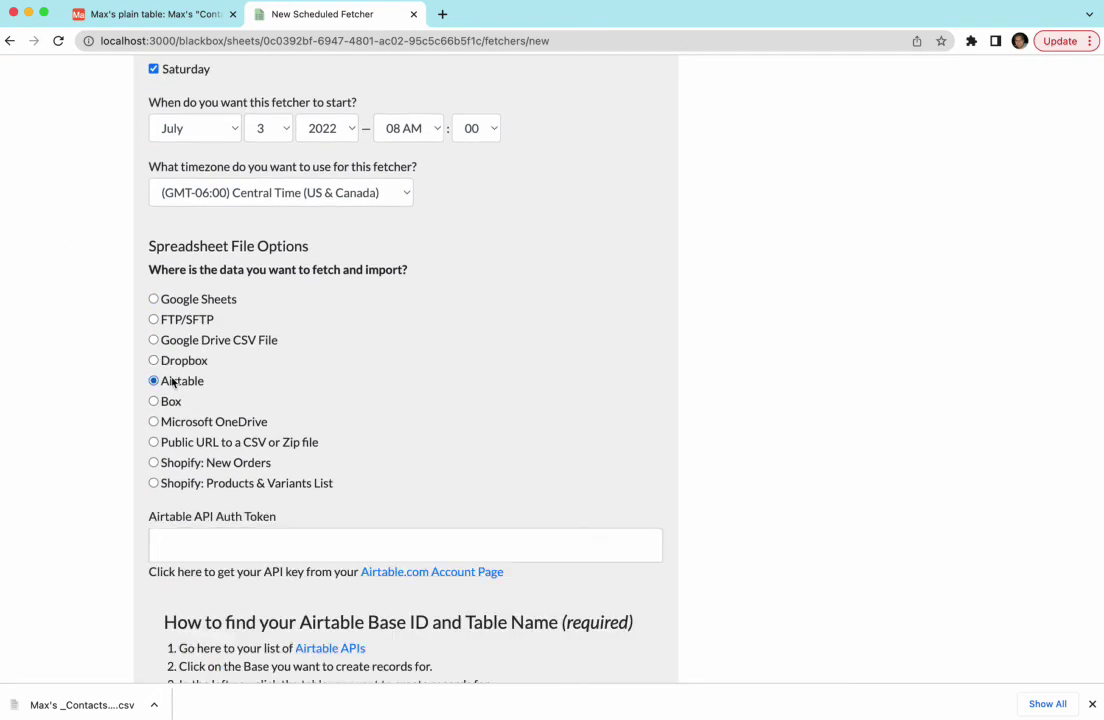
scroll(101, 361, "down", 7)
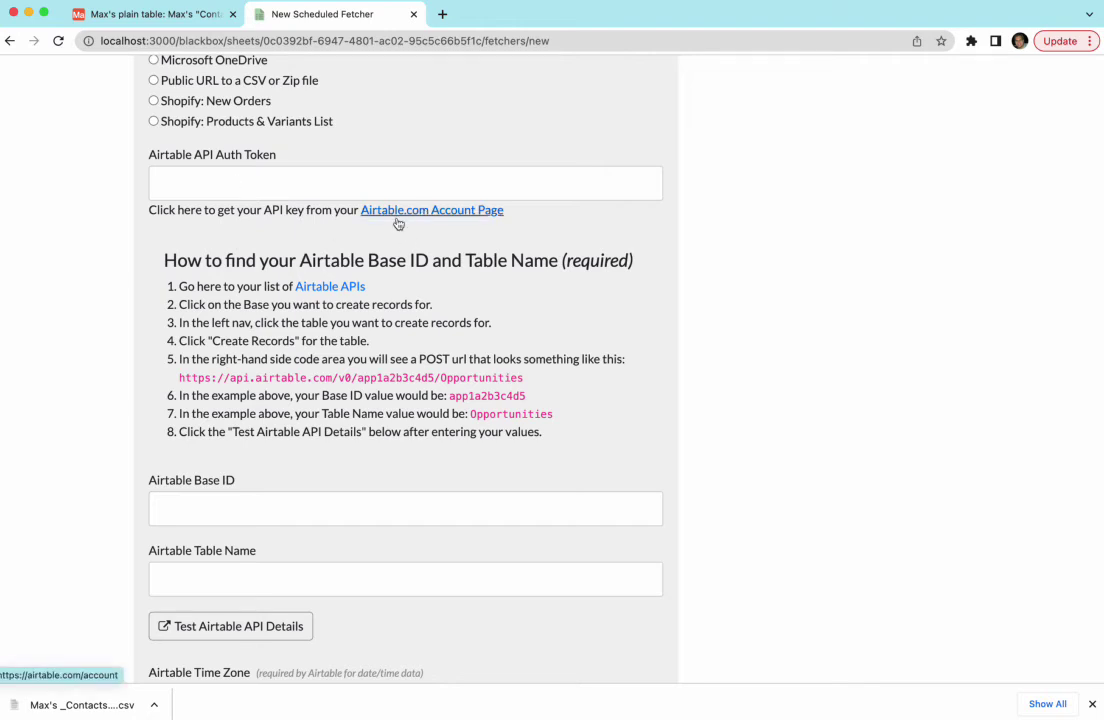
scroll(113, 342, "down", 2)
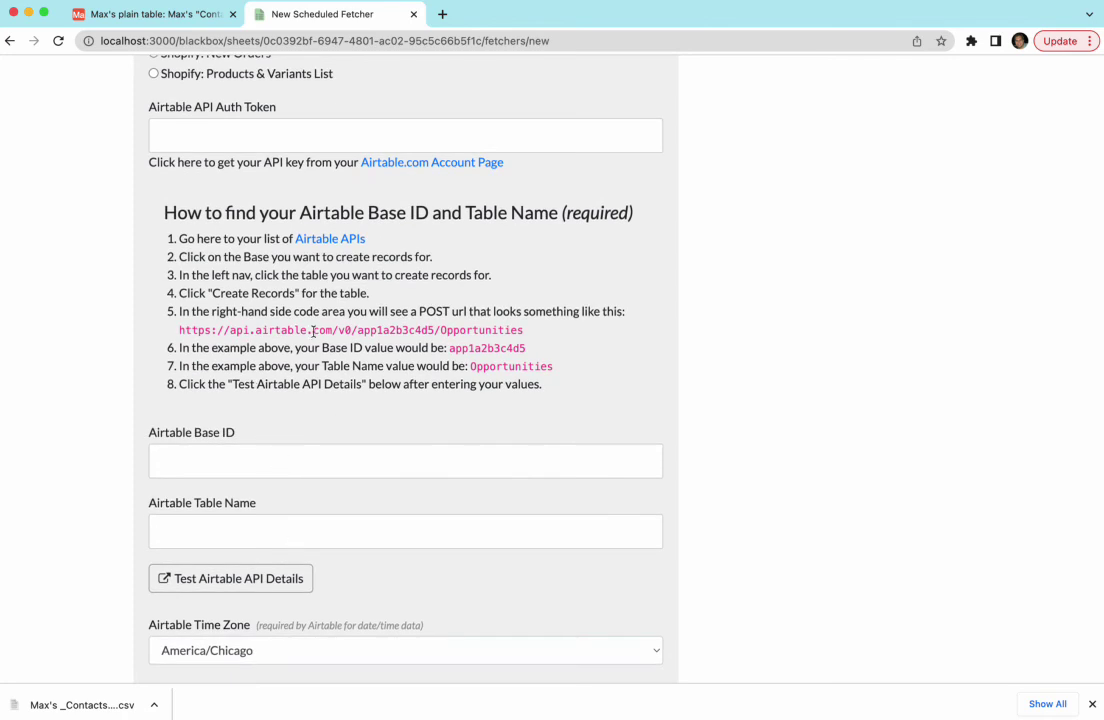
Open Airtable's REST API documentation for the base holding the Contacts table.
left_click(322, 244, "super")
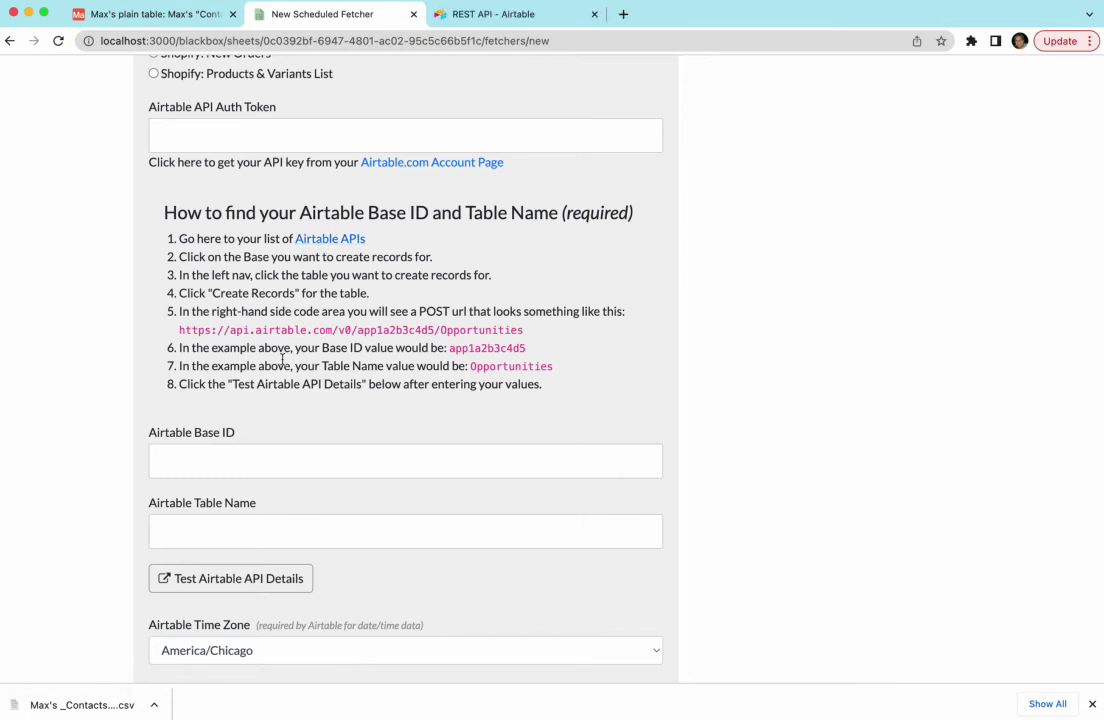
left_click(476, 22)
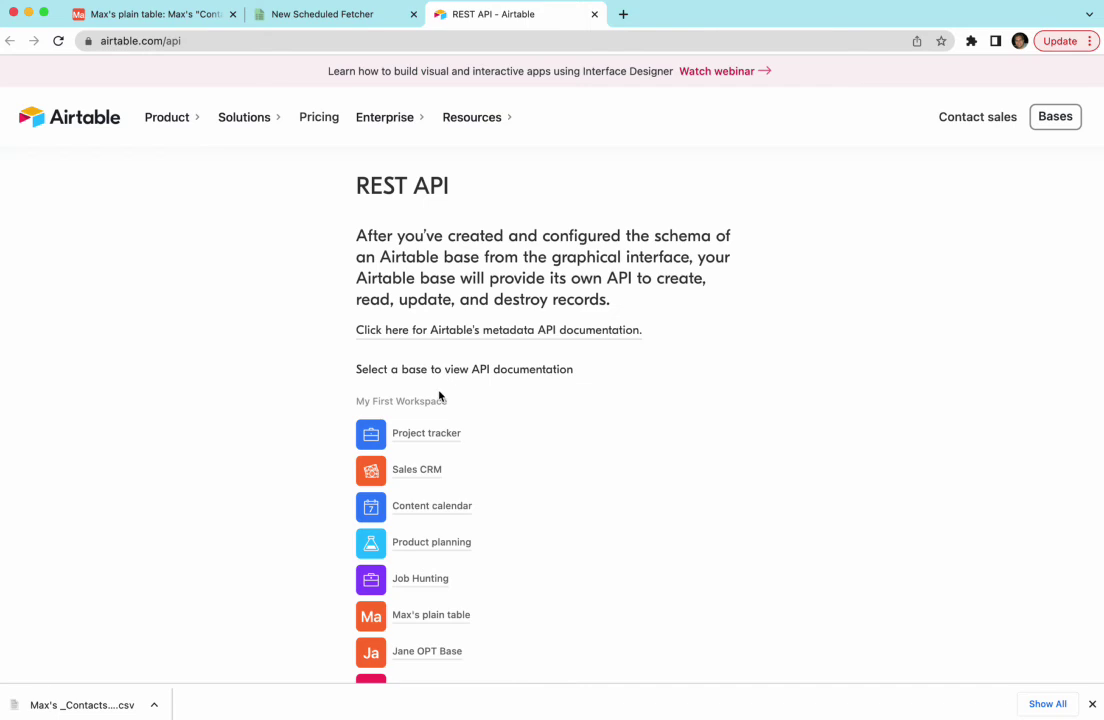
scroll(439, 397, "down", 3)
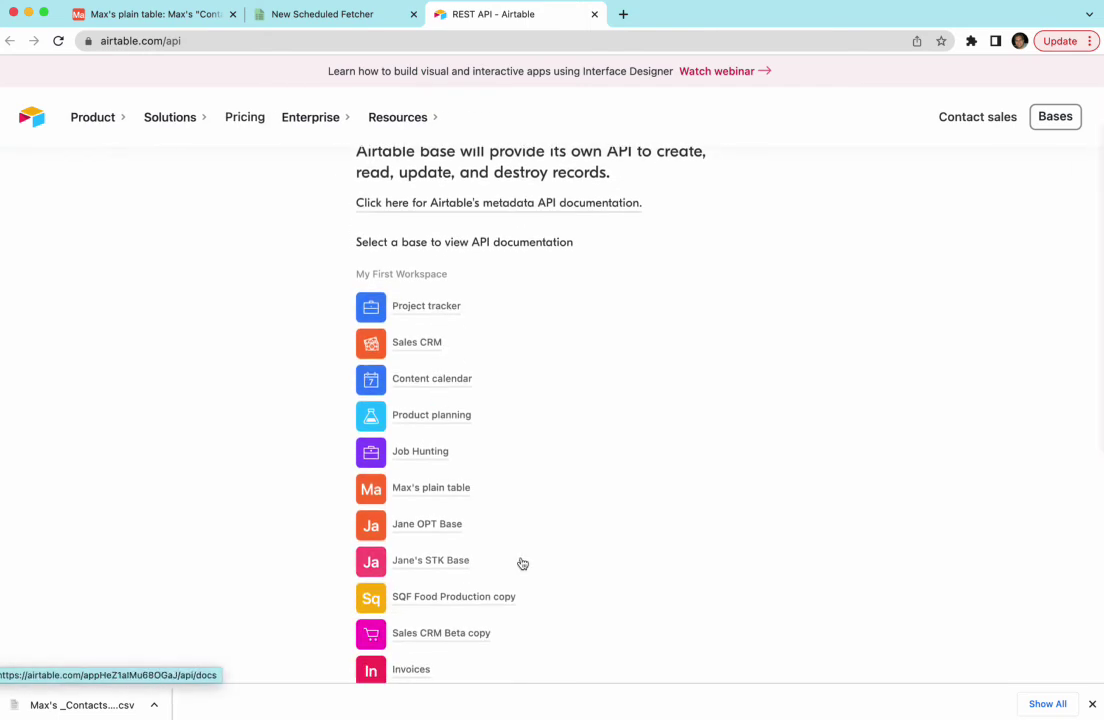
left_click(457, 488)
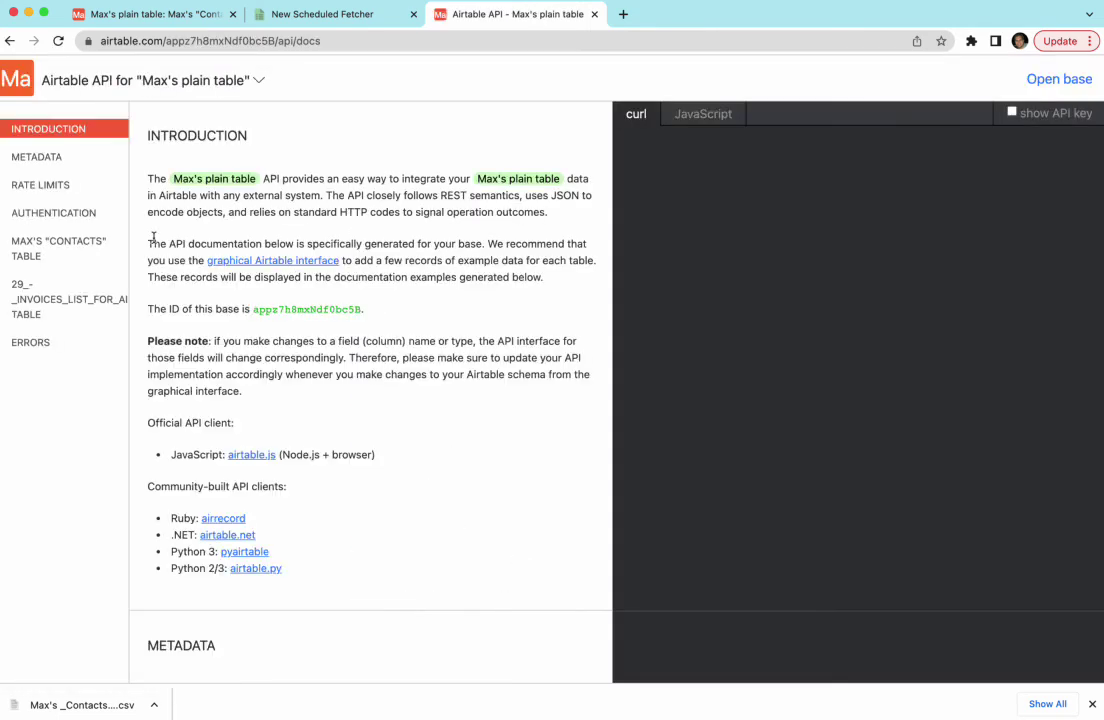
Select and copy the base ID from the API docs' List records and Introduction sections.
left_click(75, 244)
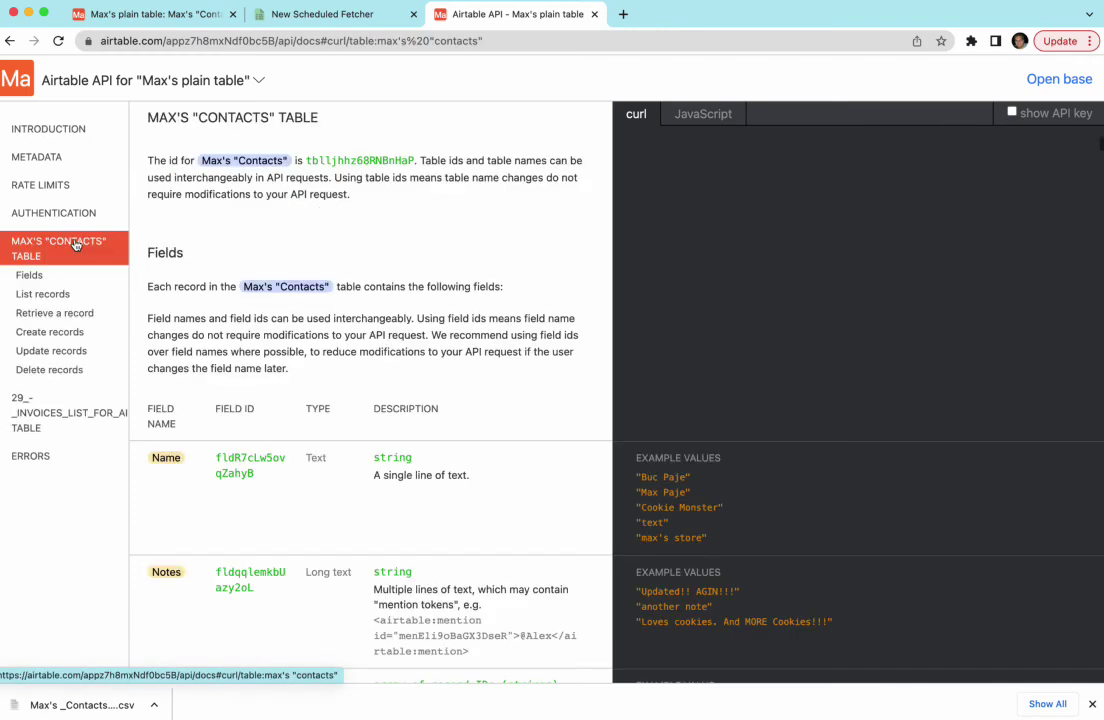
left_click(55, 295)
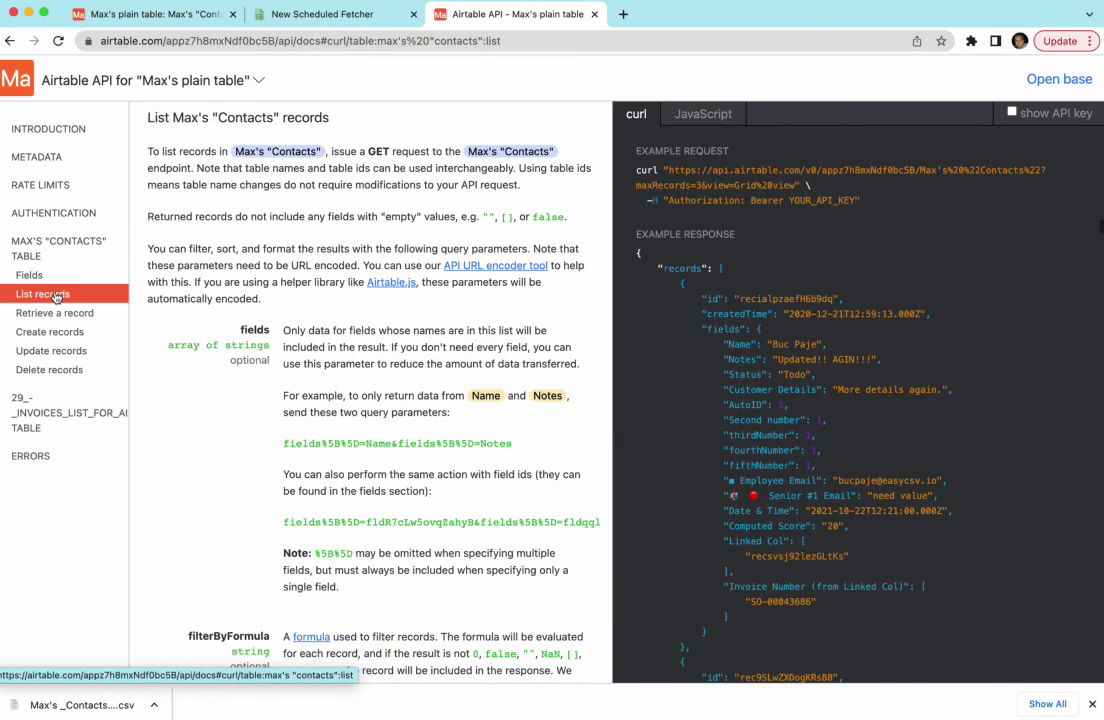
double_click(849, 171)
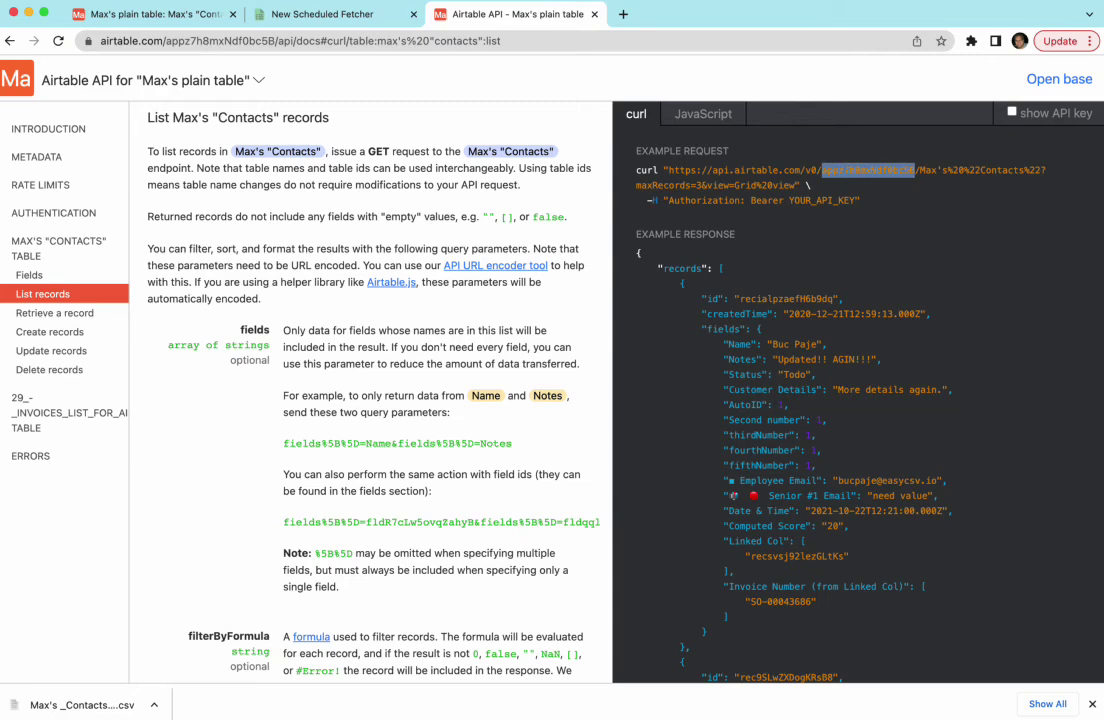
left_click(37, 120)
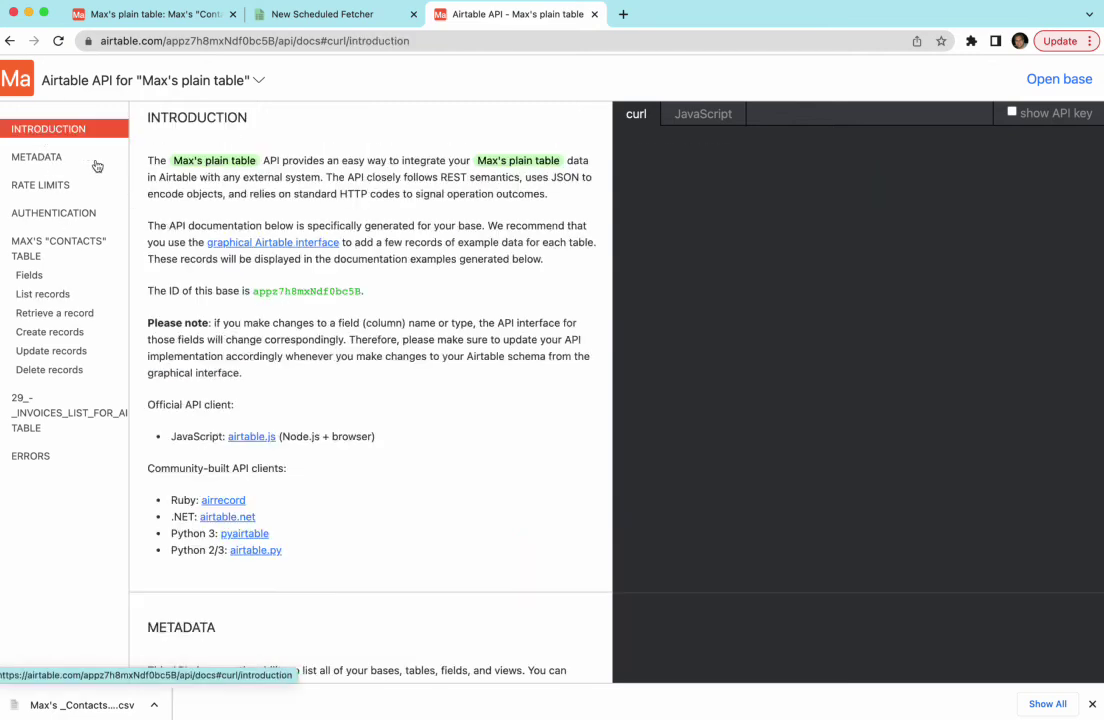
double_click(278, 292)
key("super+c")
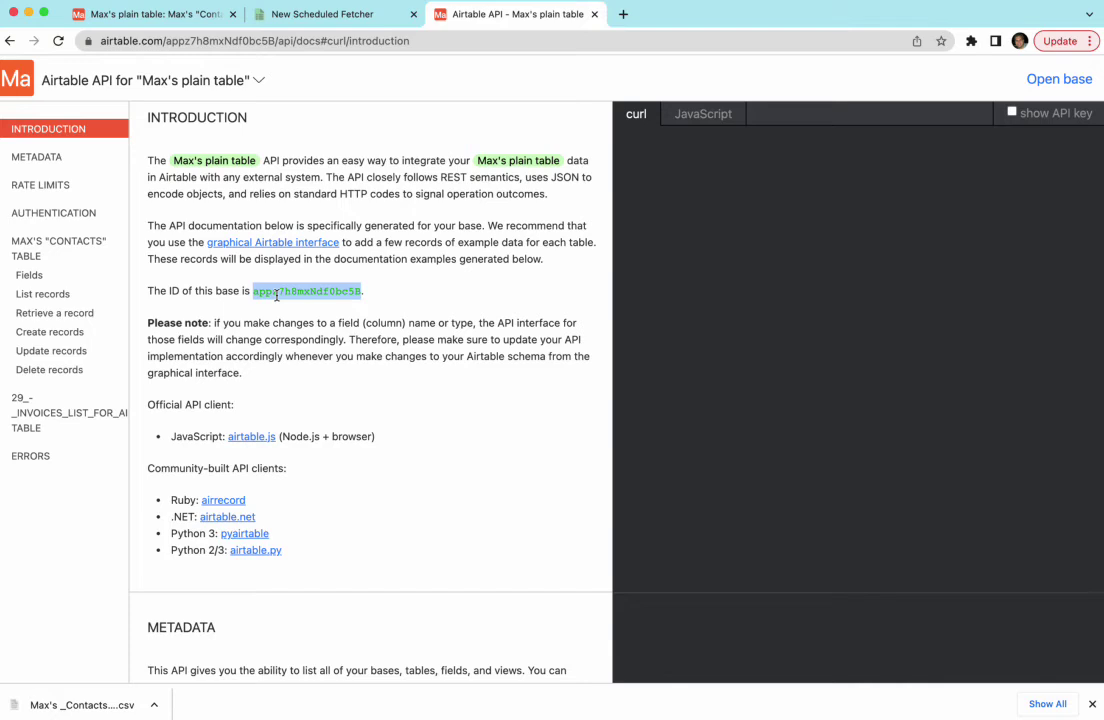
left_click(301, 13)
Paste the base ID into Airtable Base ID, then copy the Contacts table name from the docs.
left_click(301, 452)
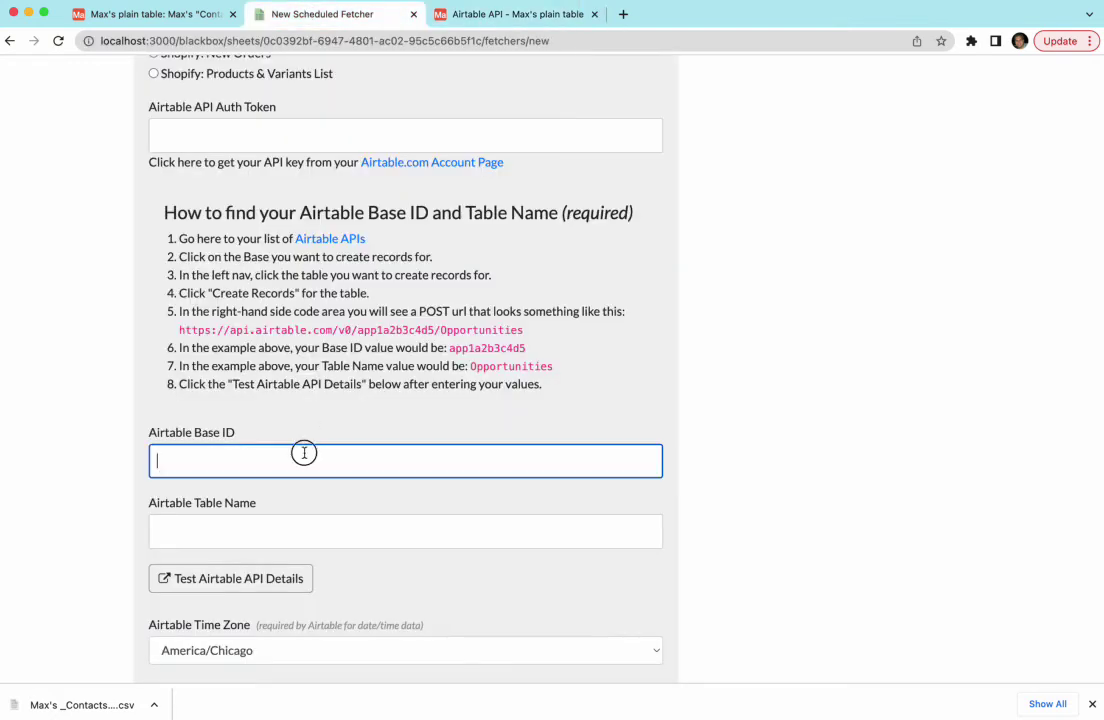
key("super+v")
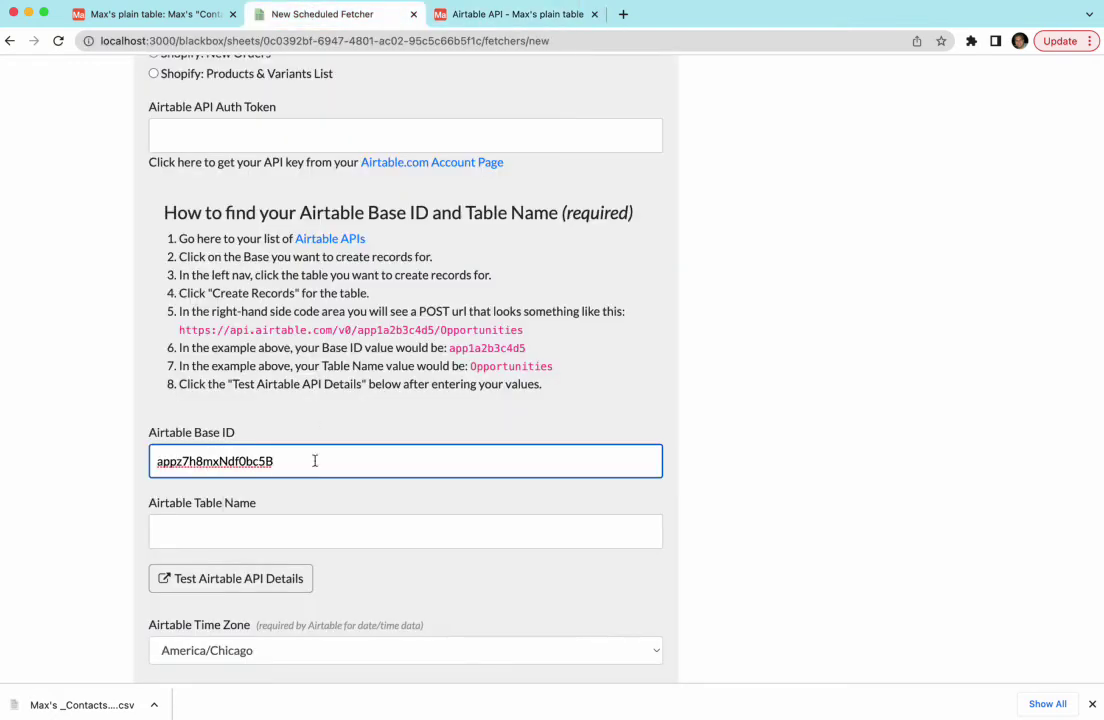
left_click(480, 16)
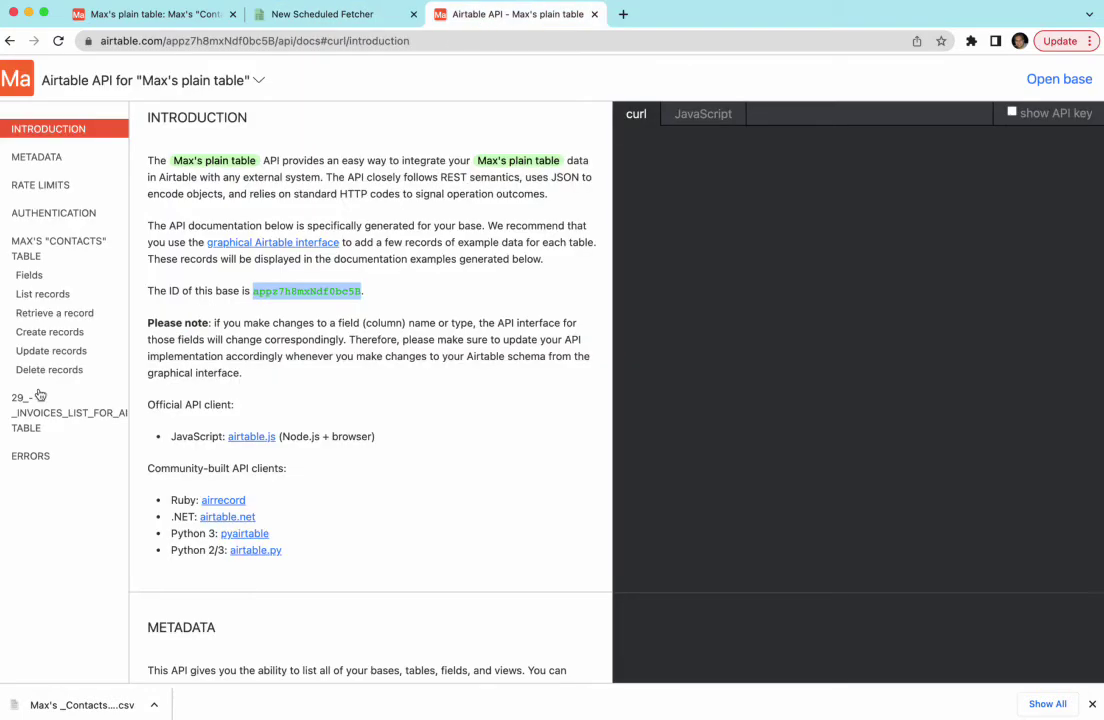
left_click(45, 296)
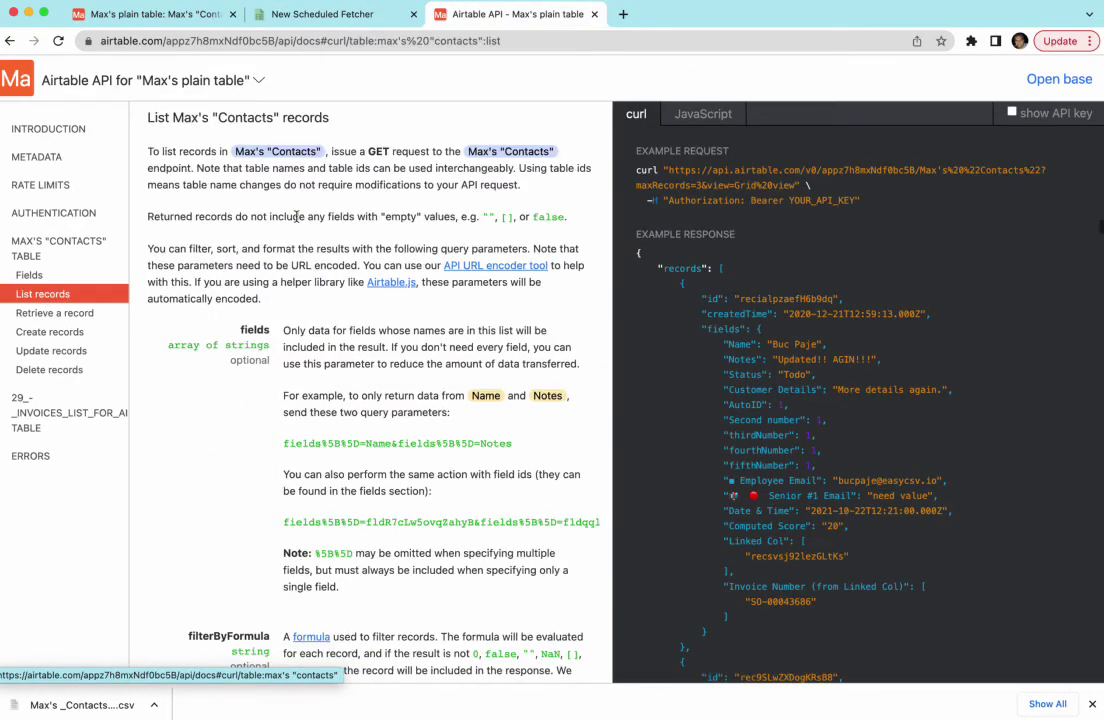
left_click_drag(235, 151, 320, 156)
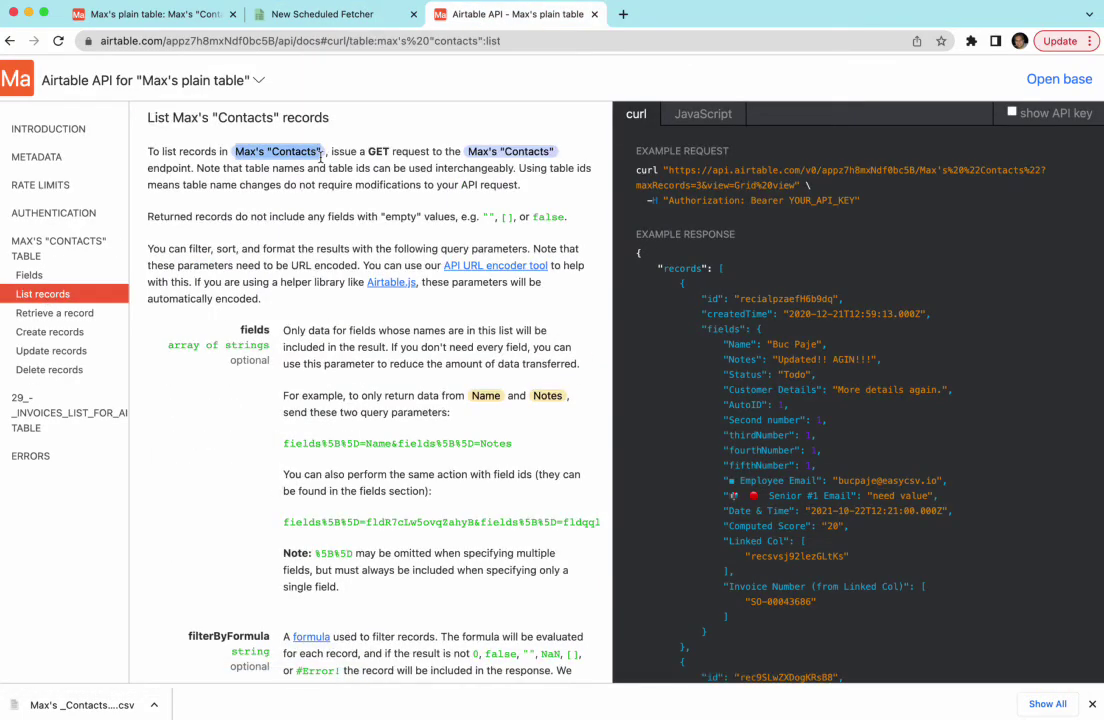
left_click(919, 171)
left_click_drag(919, 171, 1045, 181)
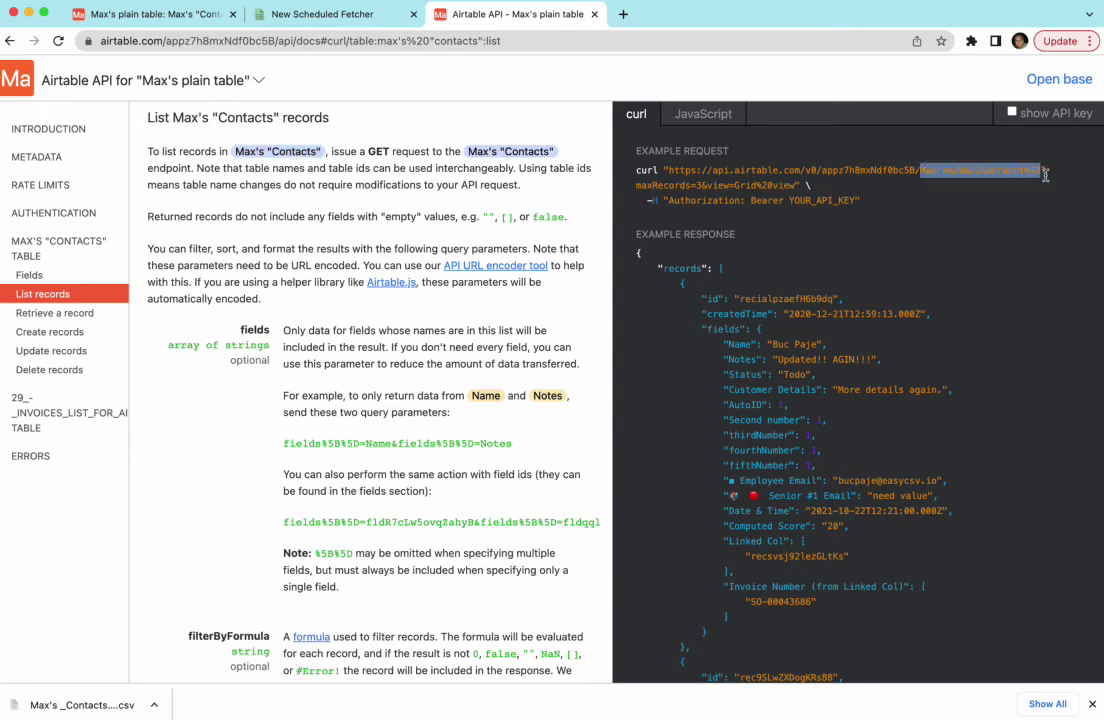
left_click(290, 156)
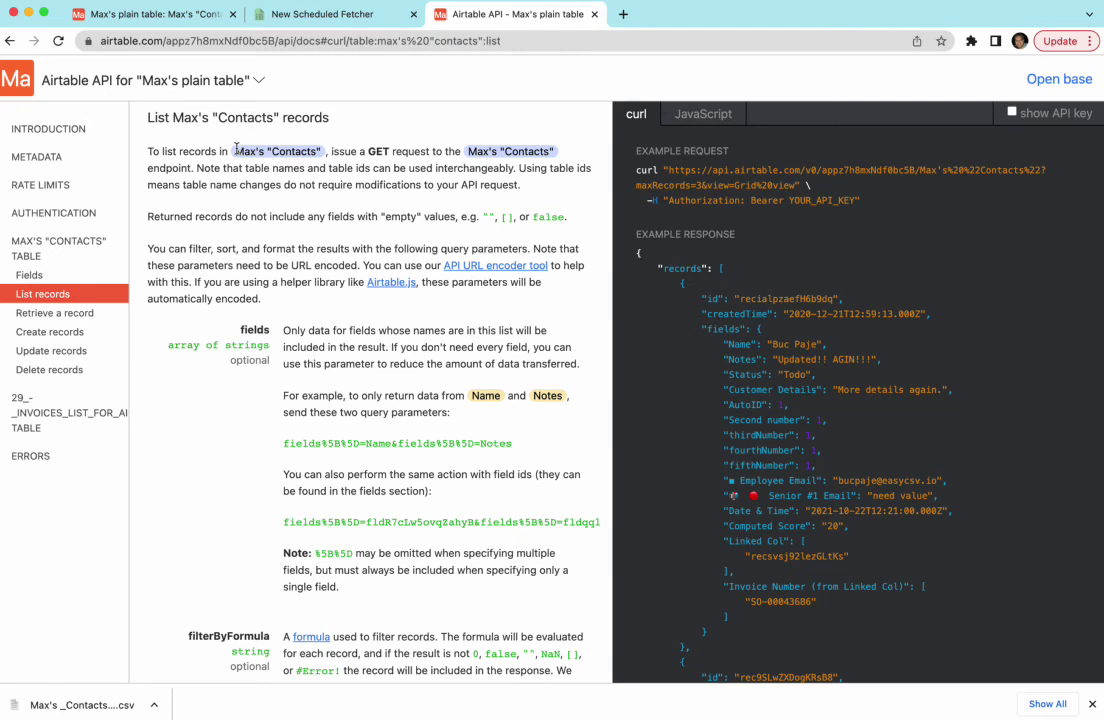
left_click_drag(236, 152, 325, 157)
key("ctrl+c")
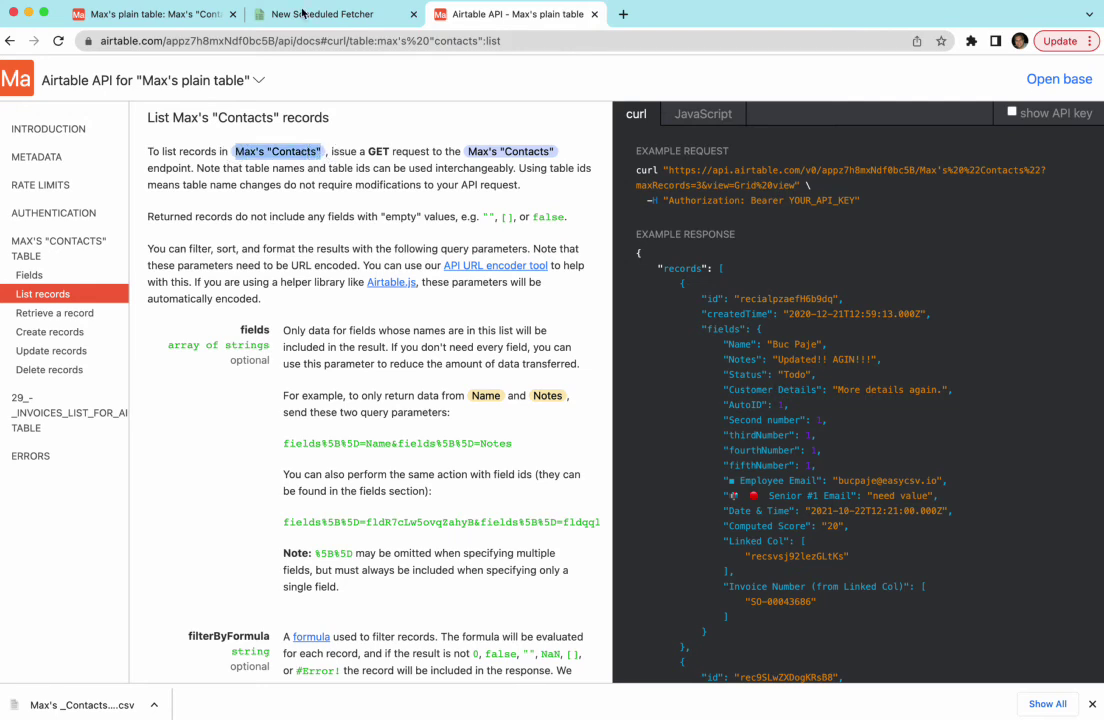
Paste Contacts into Airtable Table Name and test the Airtable API details.
left_click(263, 14)
left_click(305, 532)
key("ctrl+v")
left_click(146, 356)
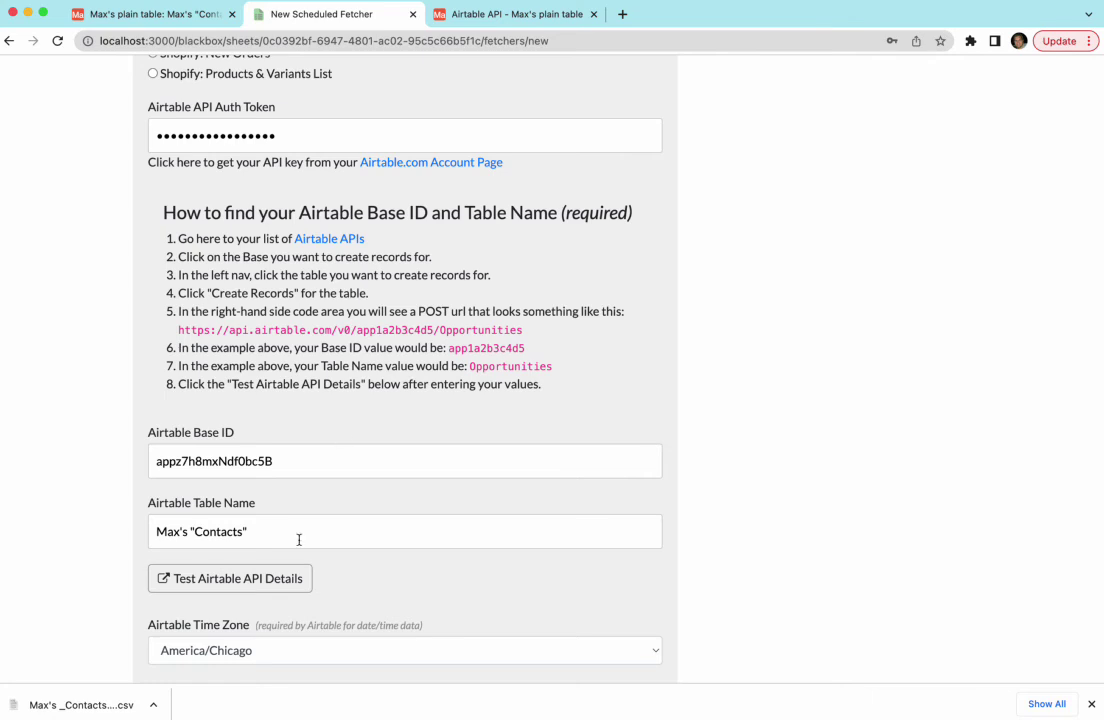
left_click(283, 575)
Save the fetcher keeping time zone America/Chicago and locale en.
scroll(108, 450, "down", 2)
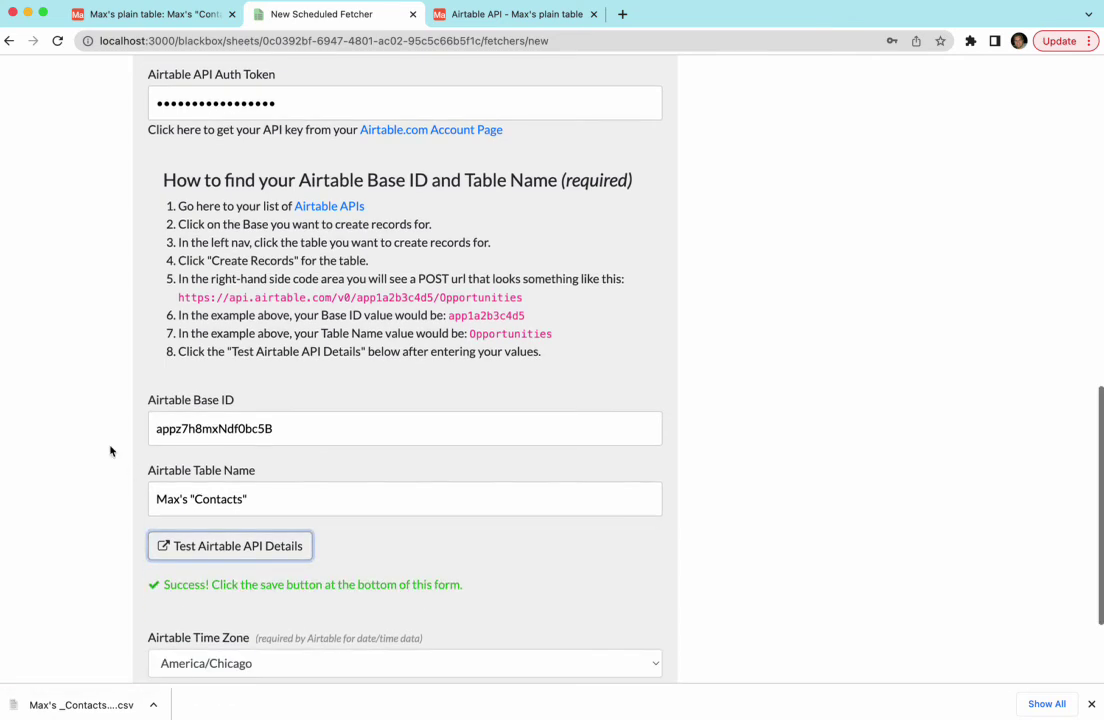
scroll(84, 476, "down", 2)
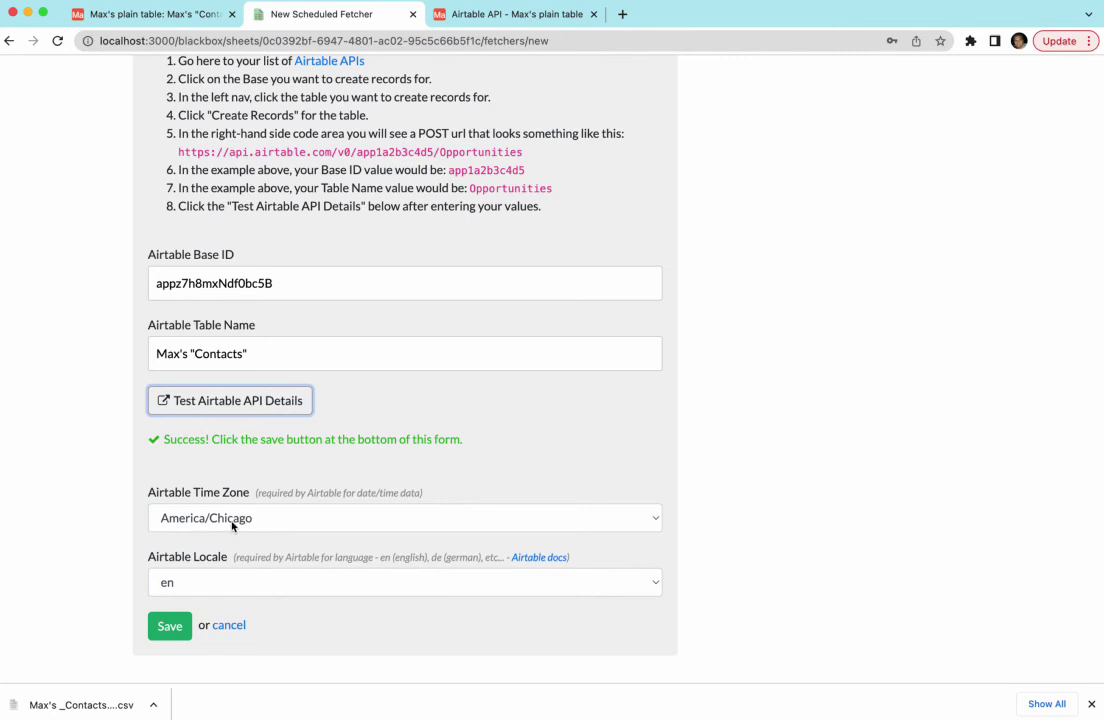
left_click(295, 520)
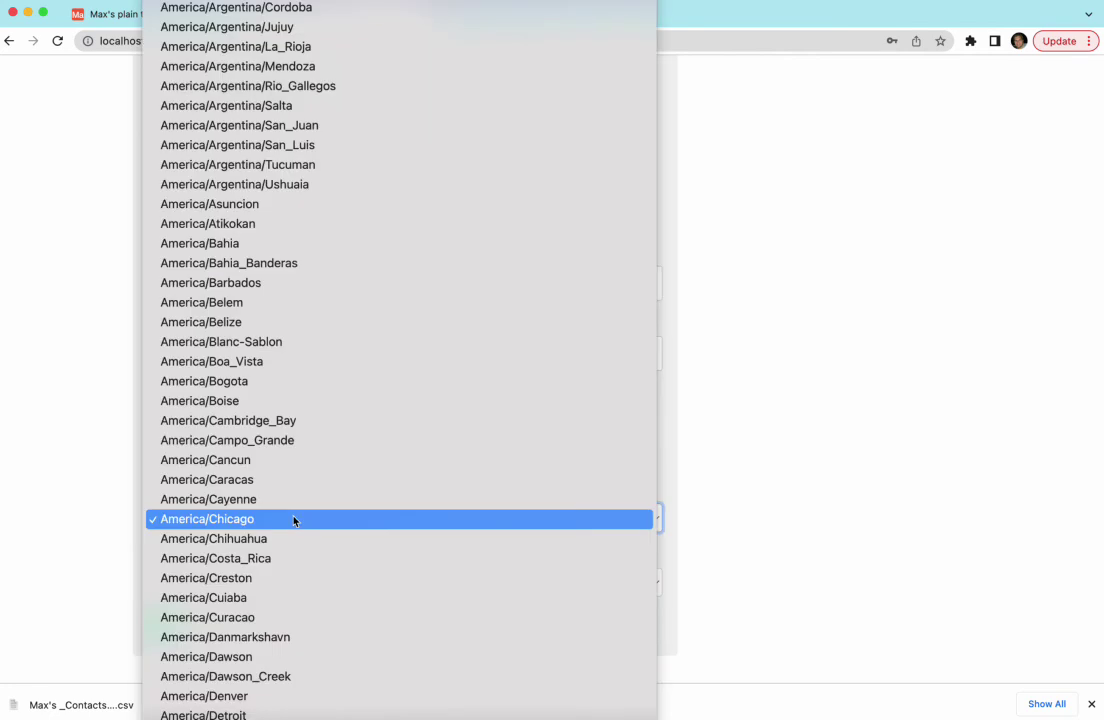
left_click(294, 520)
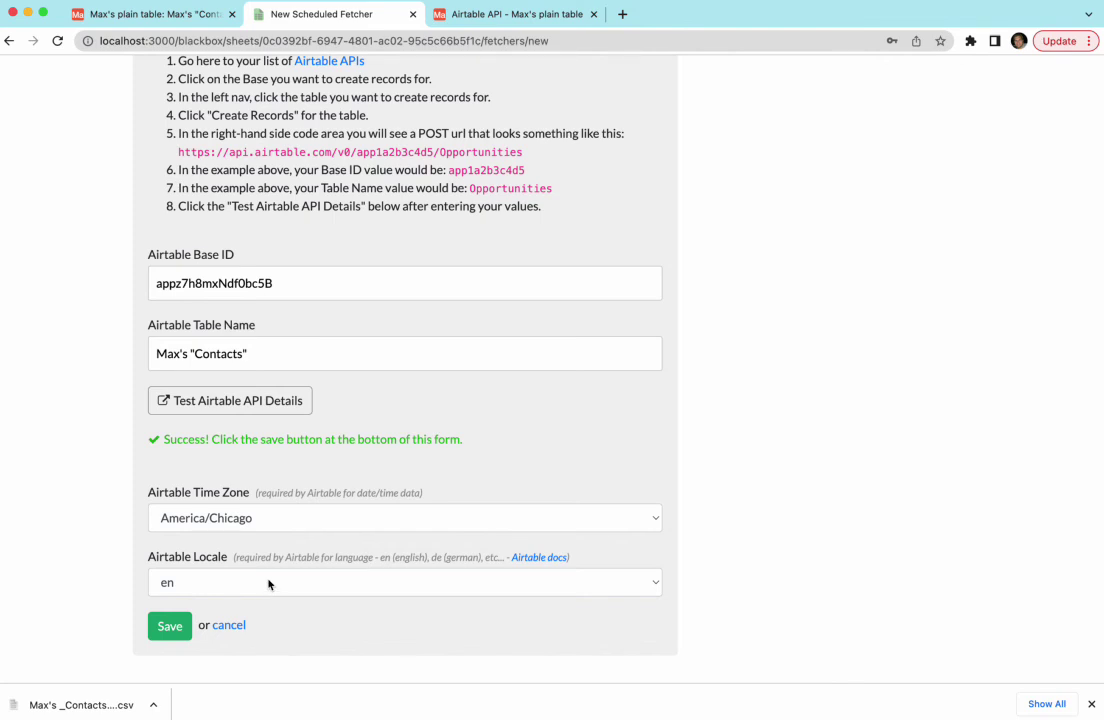
left_click(268, 584)
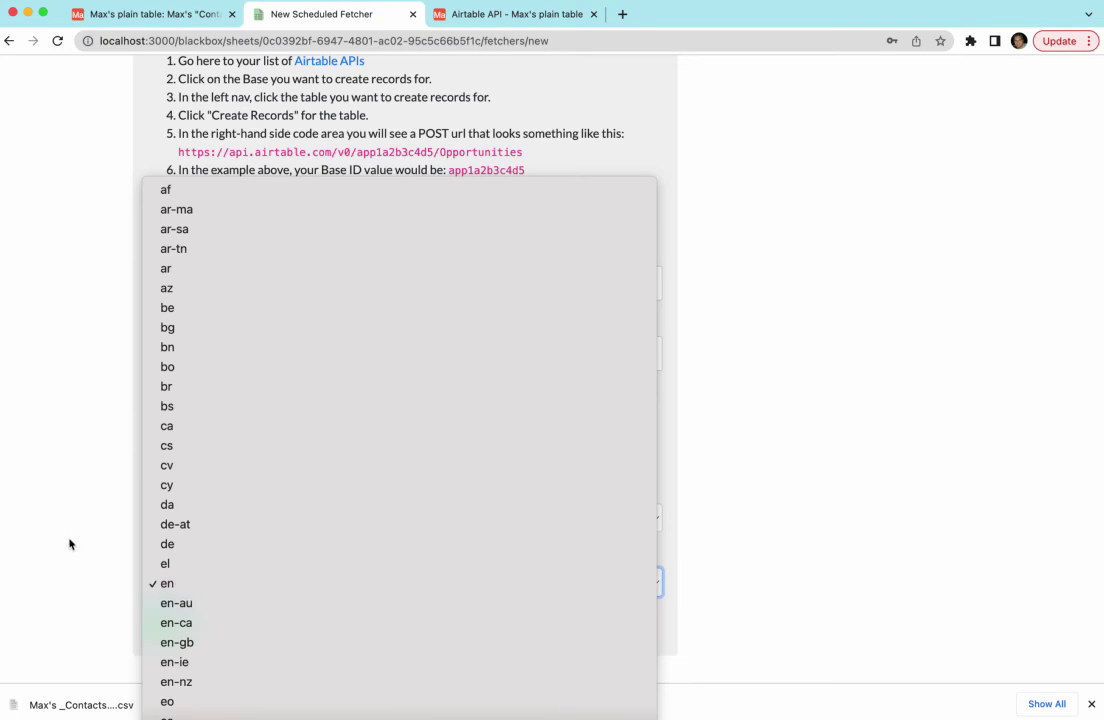
scroll(271, 619, "down", 3)
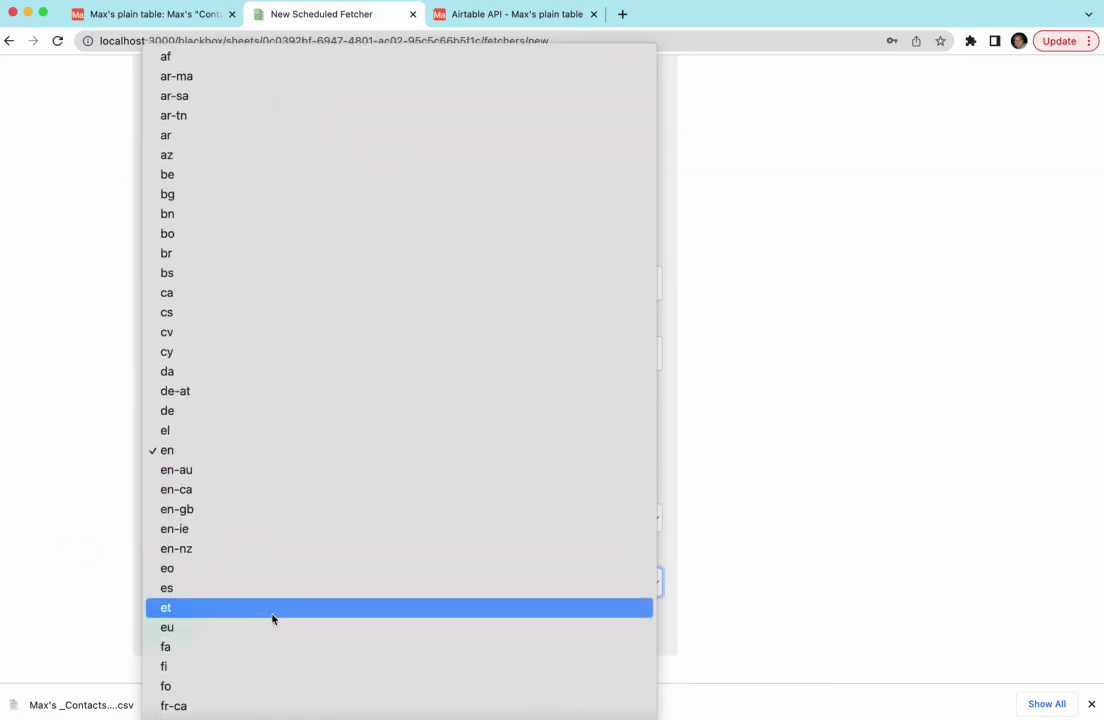
left_click(106, 537)
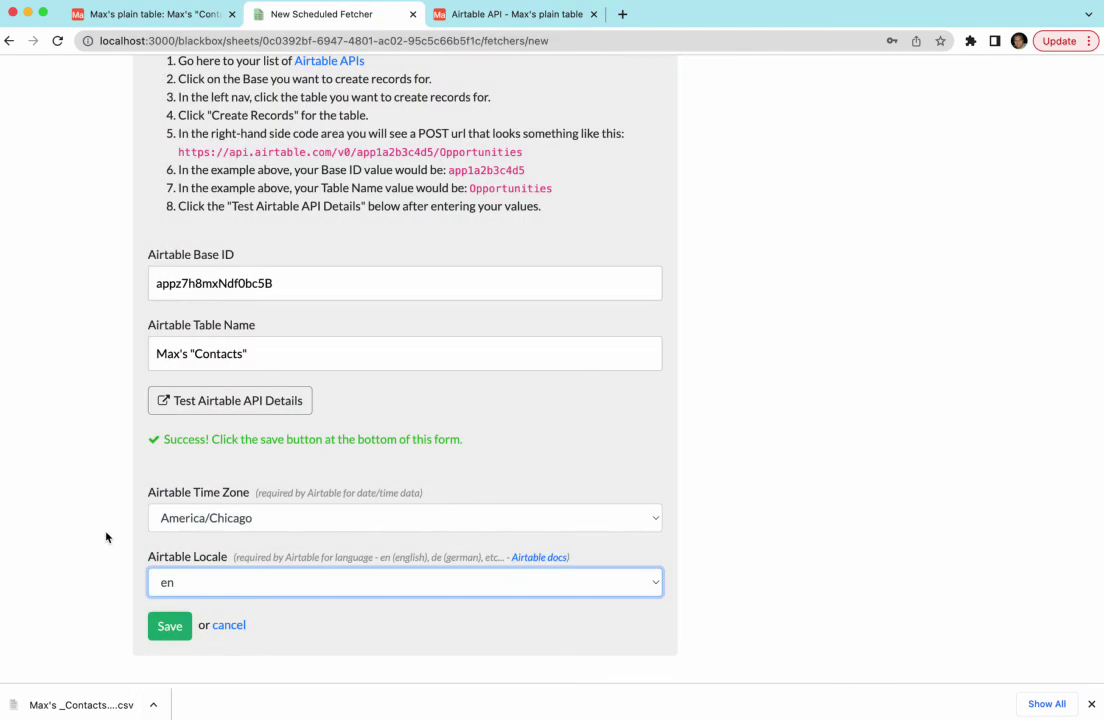
left_click(168, 627)
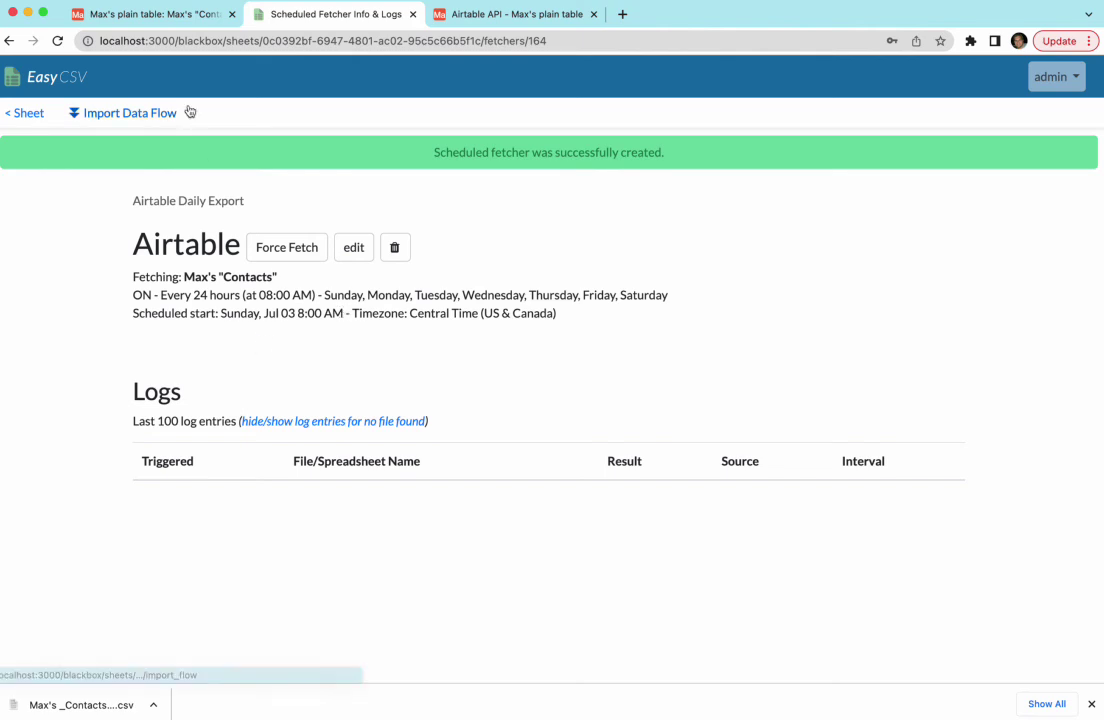
Inspect the Airtable schedule's settings and edit form, then Force Fetch it to run immediately.
left_click(154, 114)
scroll(380, 390, "down", 10)
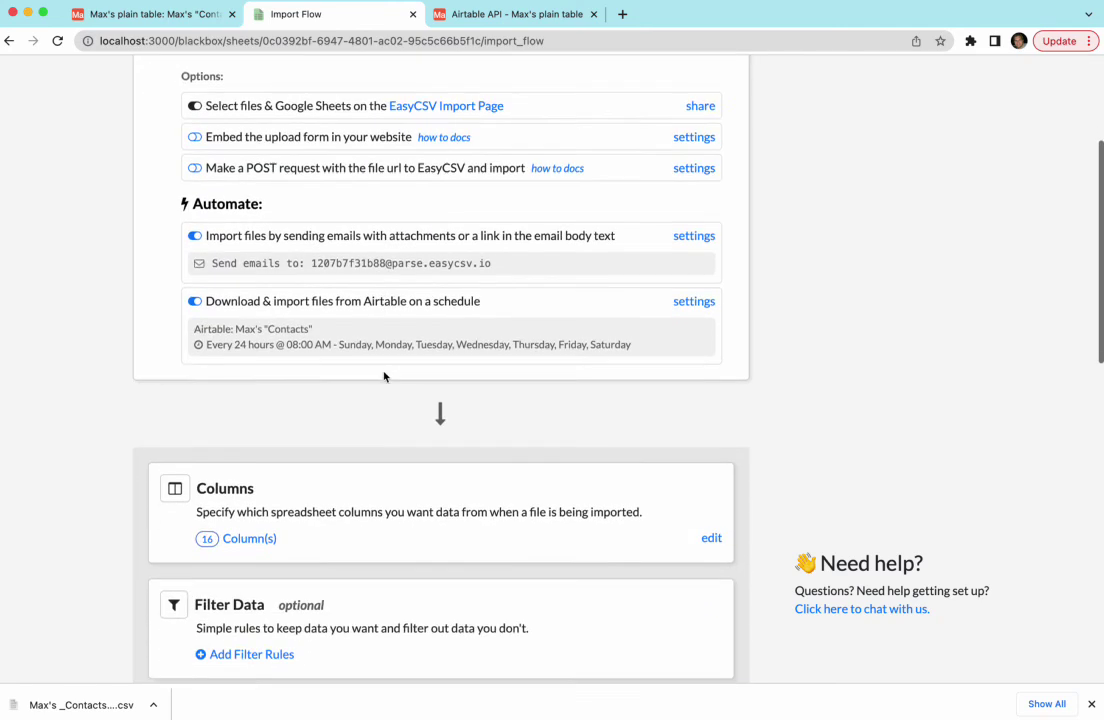
scroll(351, 481, "up", 15)
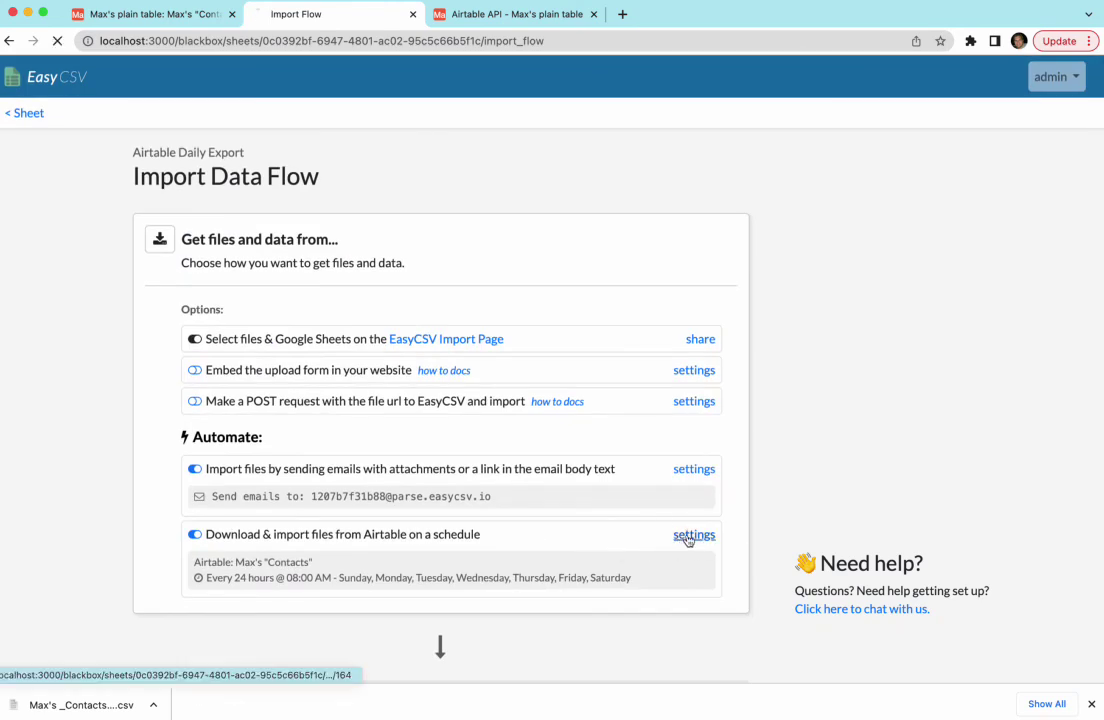
left_click(692, 534)
left_click(355, 199)
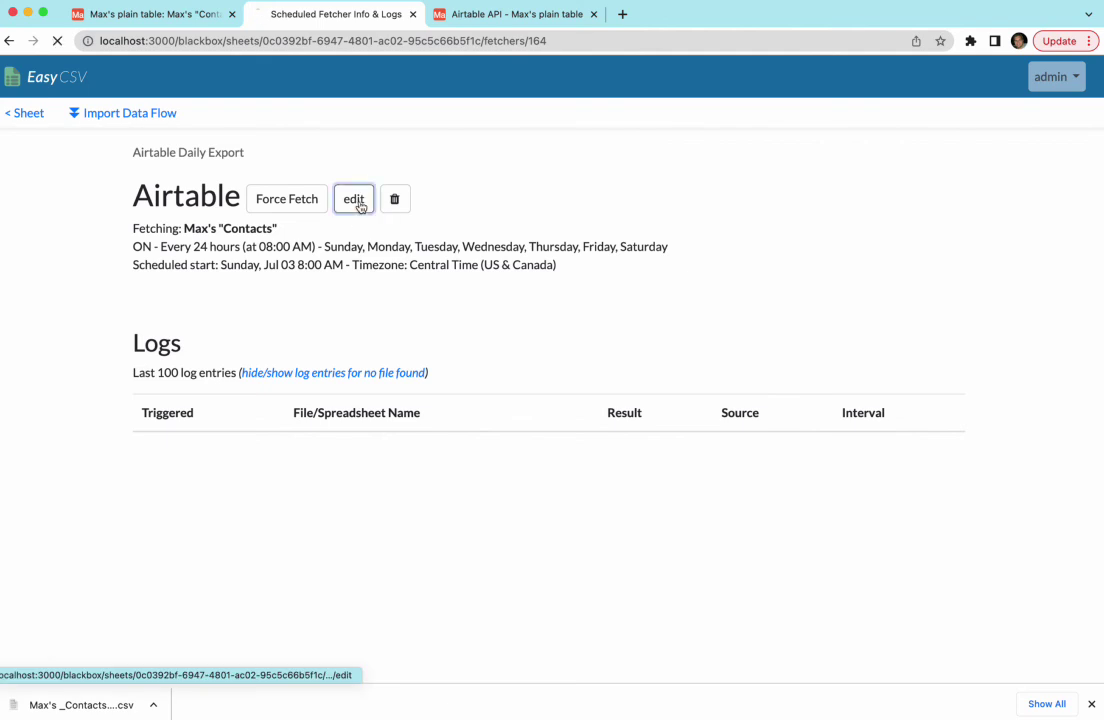
scroll(304, 487, "down", 6)
scroll(304, 487, "down", 4)
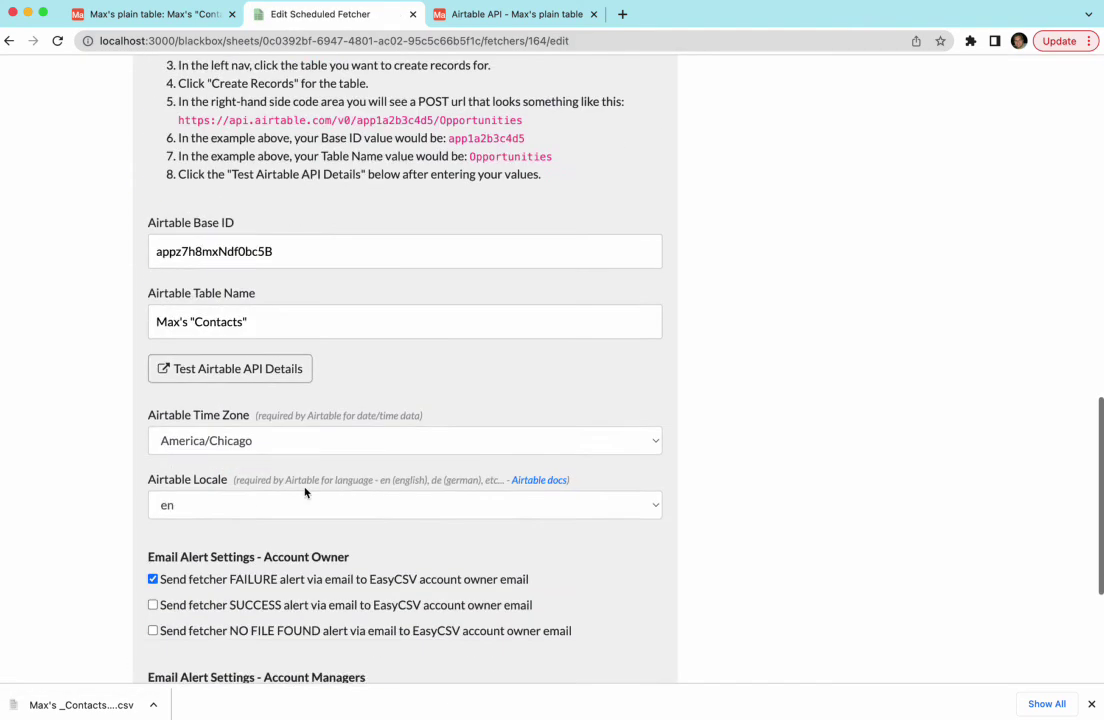
scroll(80, 190, "up", 12)
left_click(9, 41)
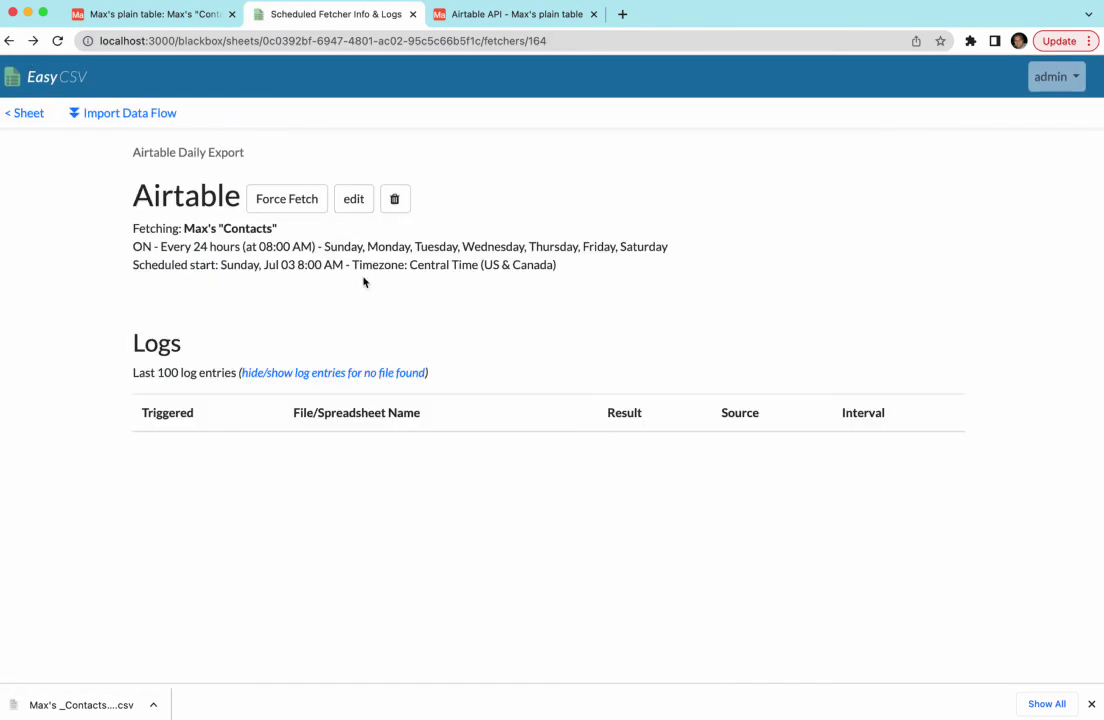
left_click(305, 208)
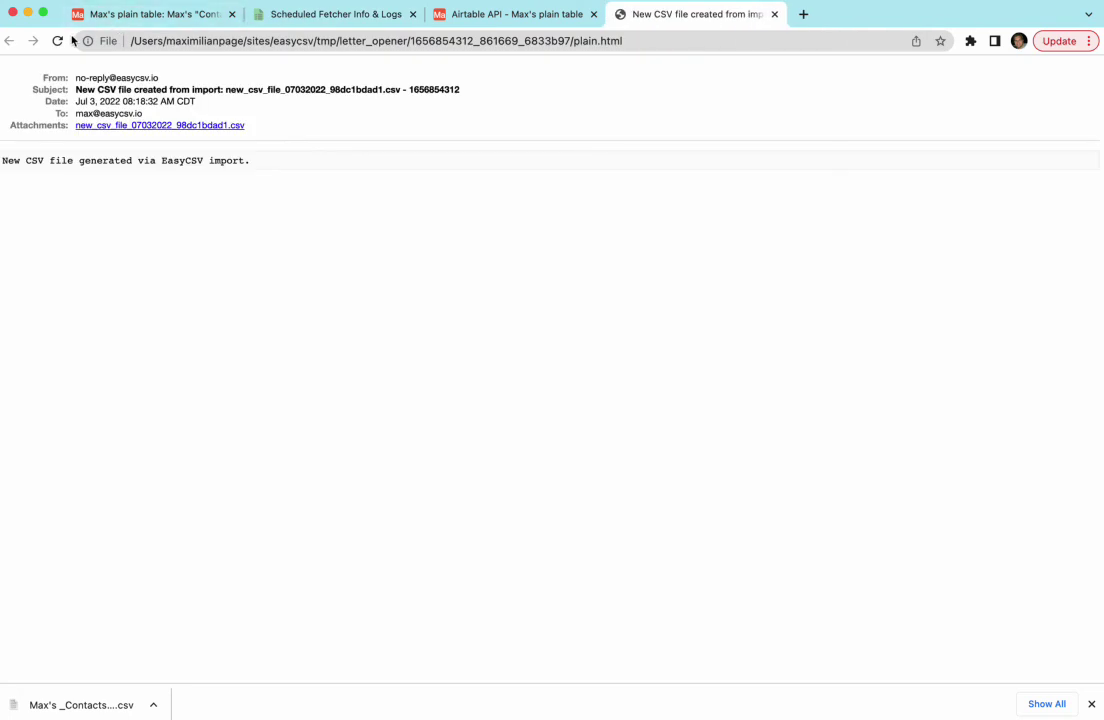
left_click(337, 15)
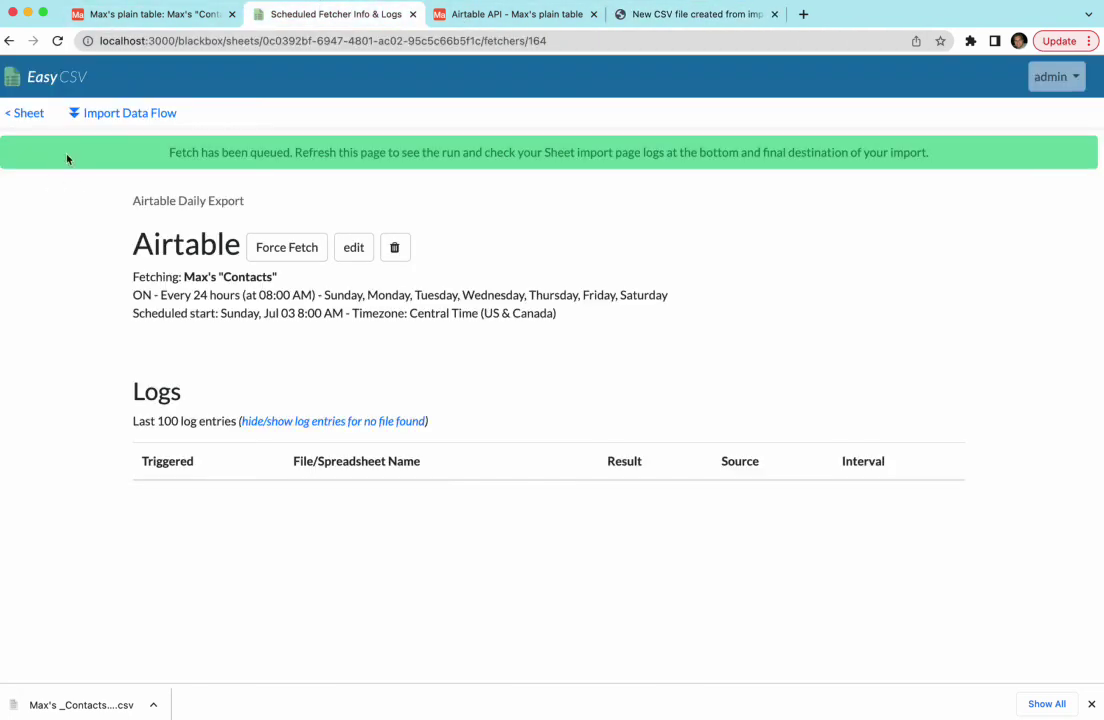
Reload to see the Forced run logged, then check the sheet's 16/16-row Fetcher import log.
left_click(57, 41)
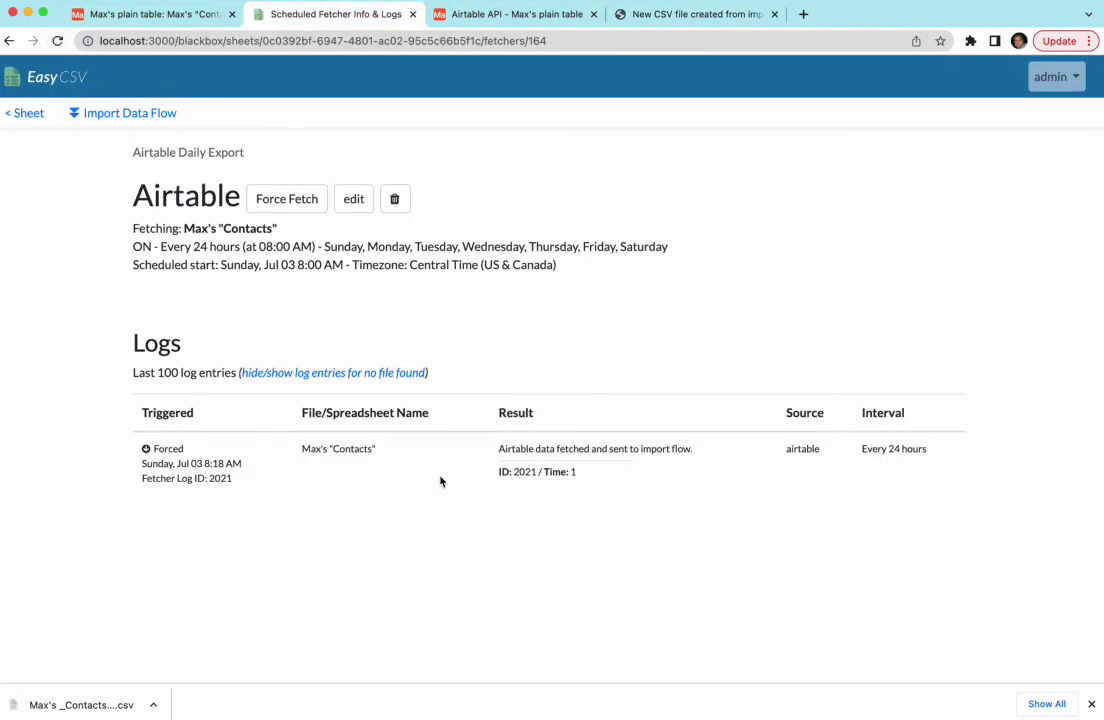
left_click_drag(534, 448, 505, 448)
left_click(525, 451)
left_click(40, 115)
scroll(231, 310, "down", 3)
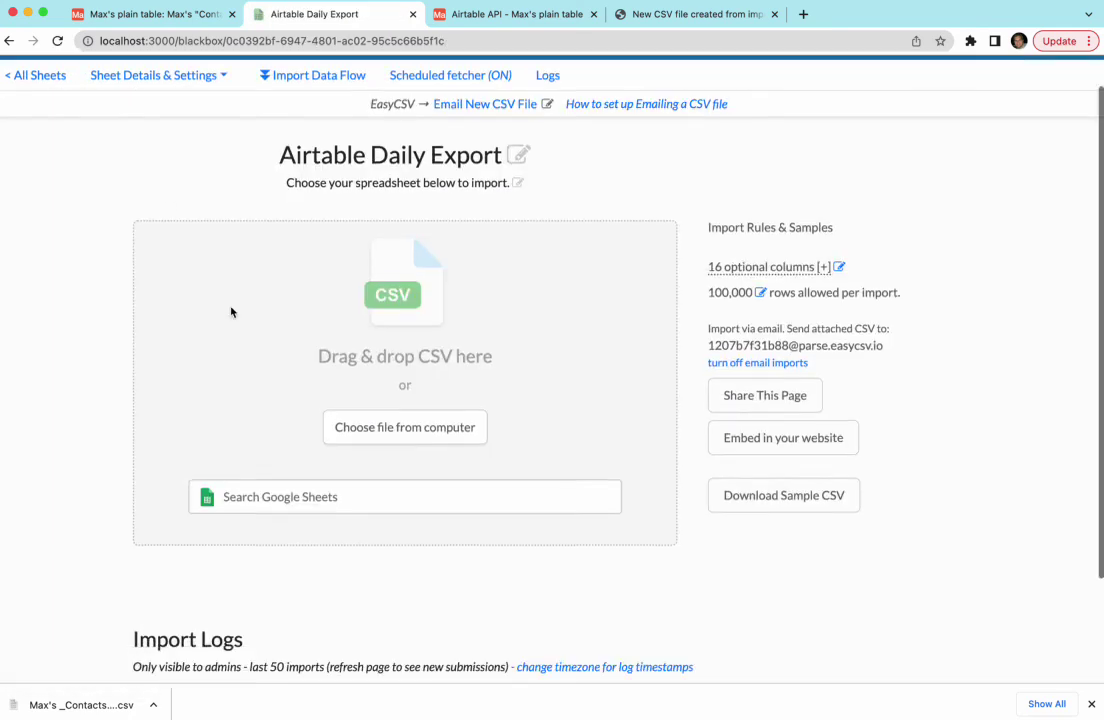
left_click_drag(463, 622, 564, 665)
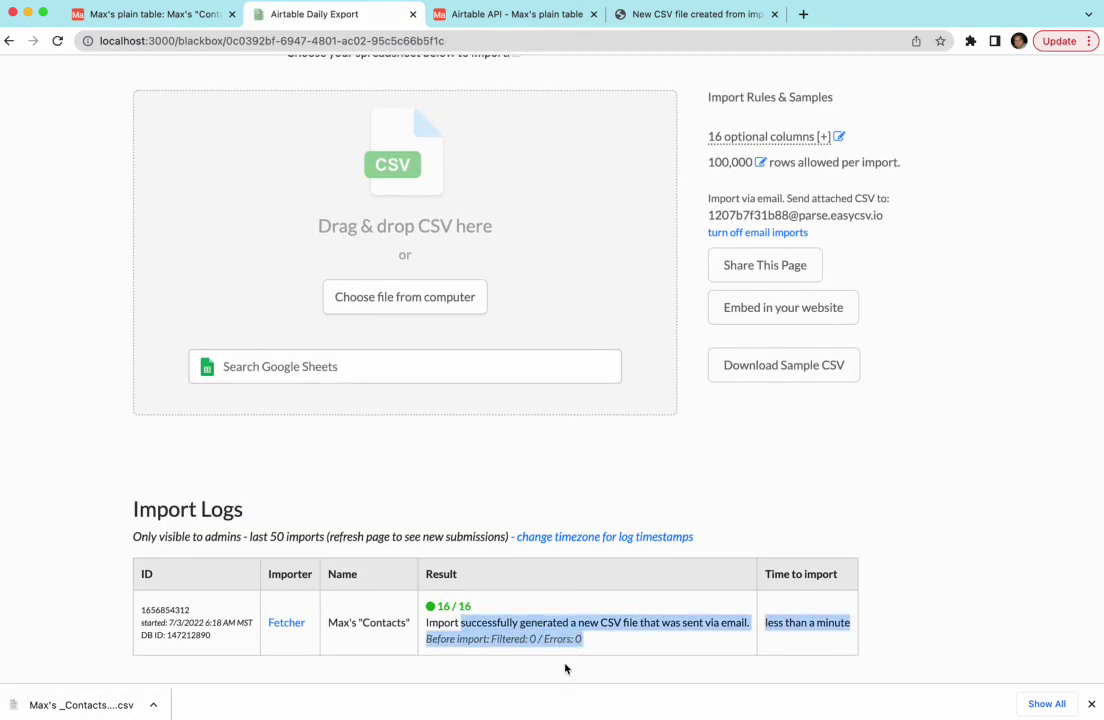
left_click(566, 652)
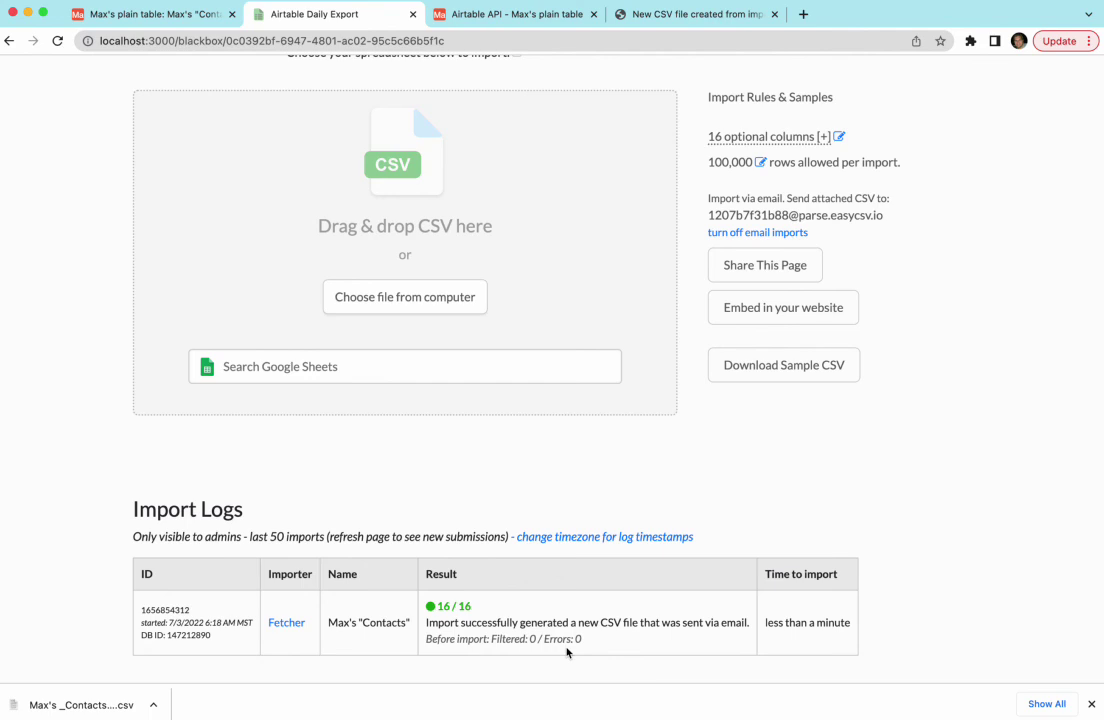
scroll(550, 625, "up", 3)
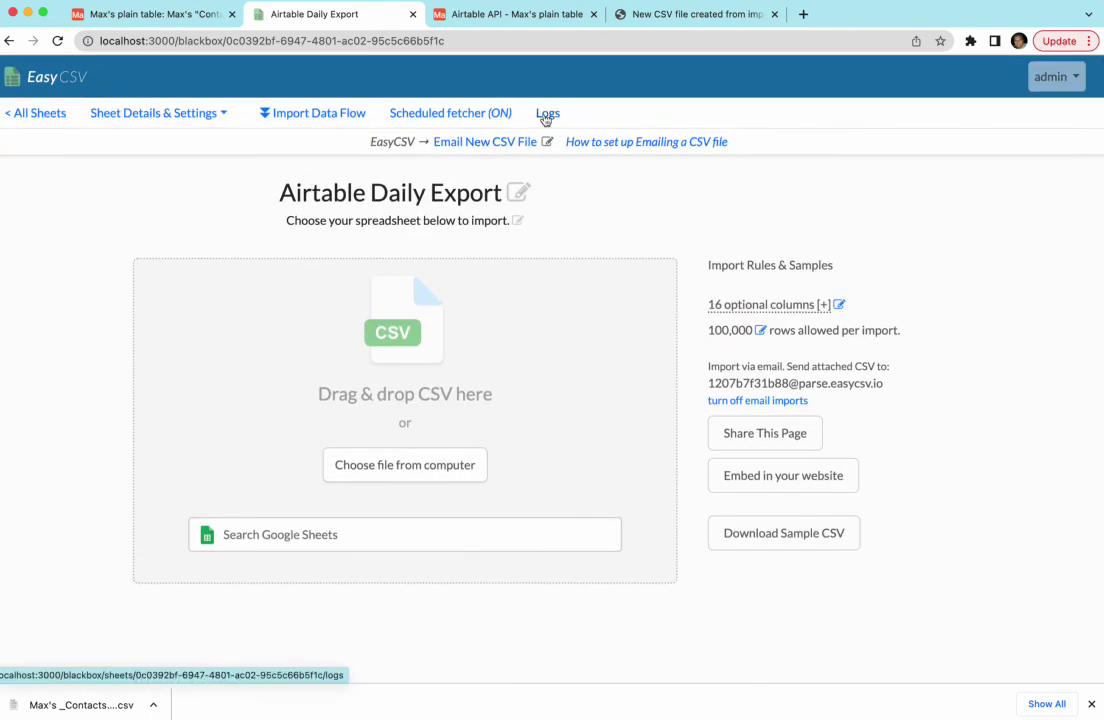
Download the CSV attached to the letter_opener email and preview it in Quick Look.
left_click(641, 14)
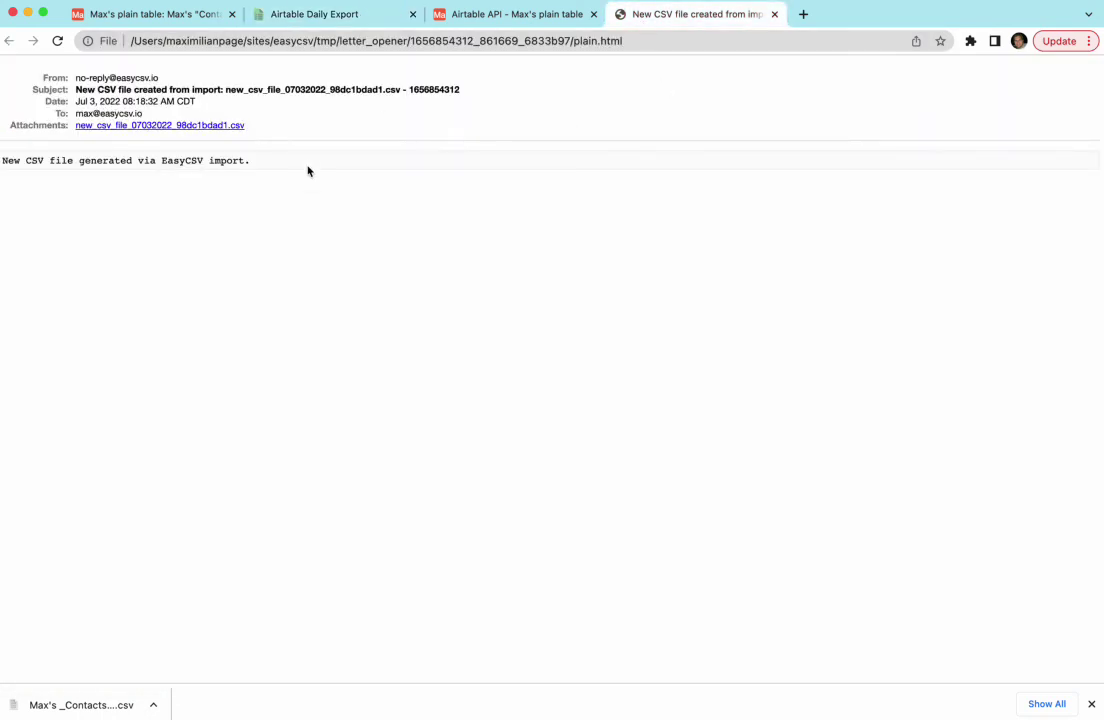
left_click(200, 126)
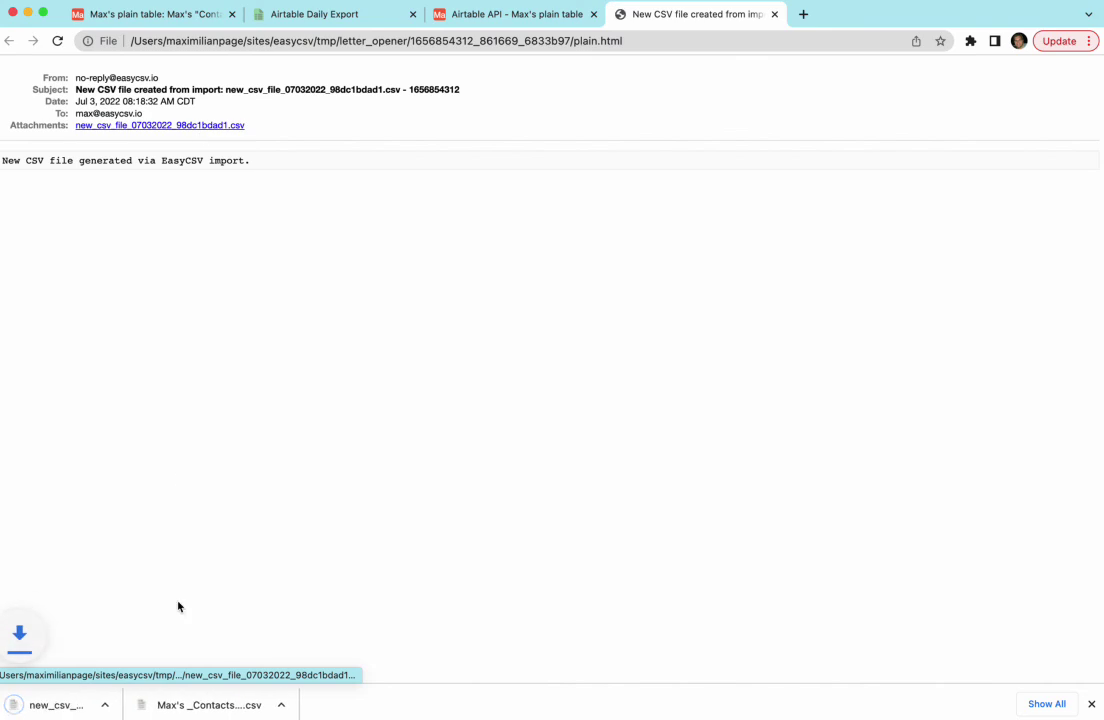
left_click(155, 706)
left_click(180, 687)
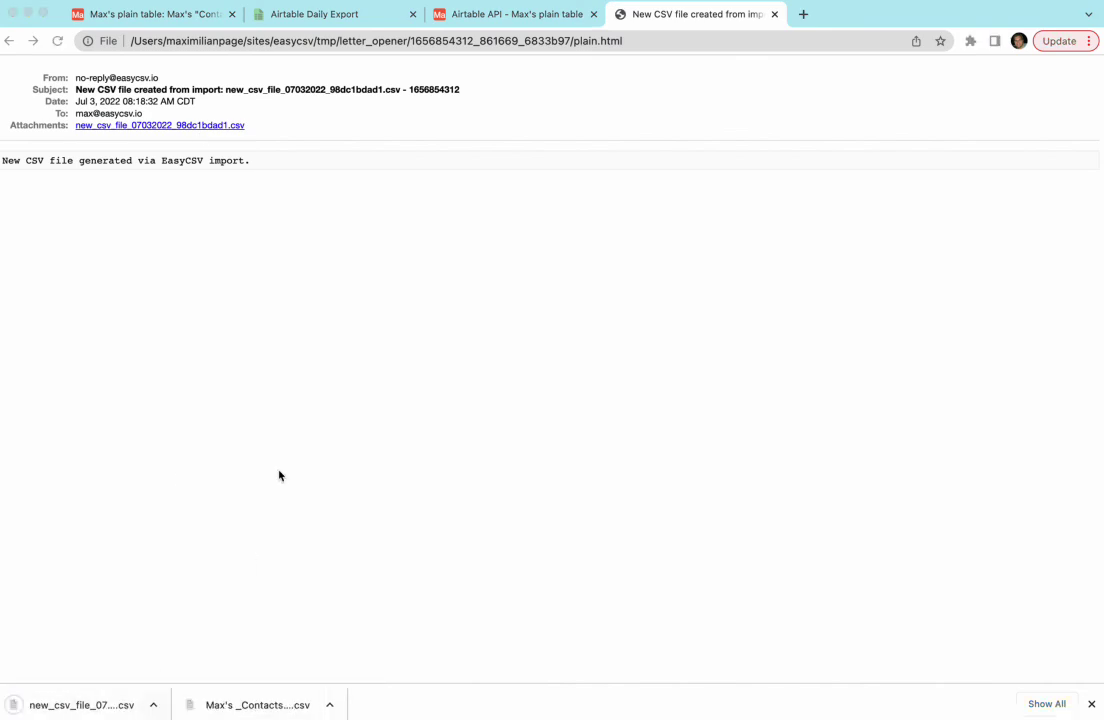
key("space")
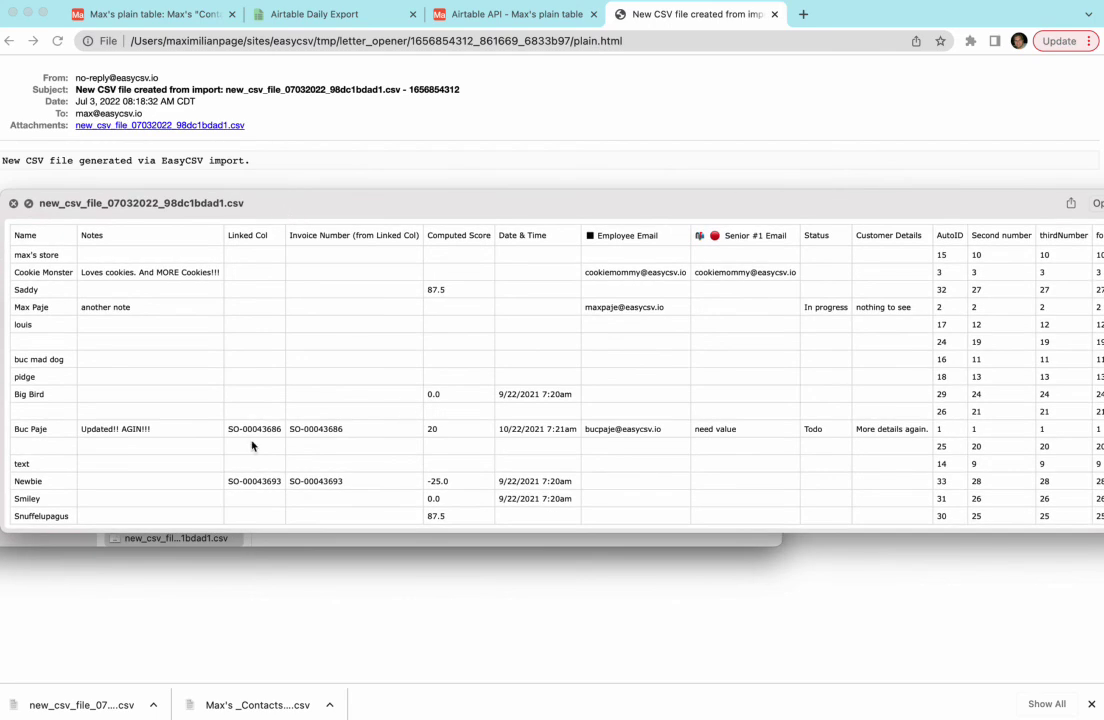
Inspect a Linked Col value in the Contacts rows, then return to the Airtable Daily Export page.
left_click_drag(250, 429, 271, 429)
left_click(275, 429)
left_click(262, 14)
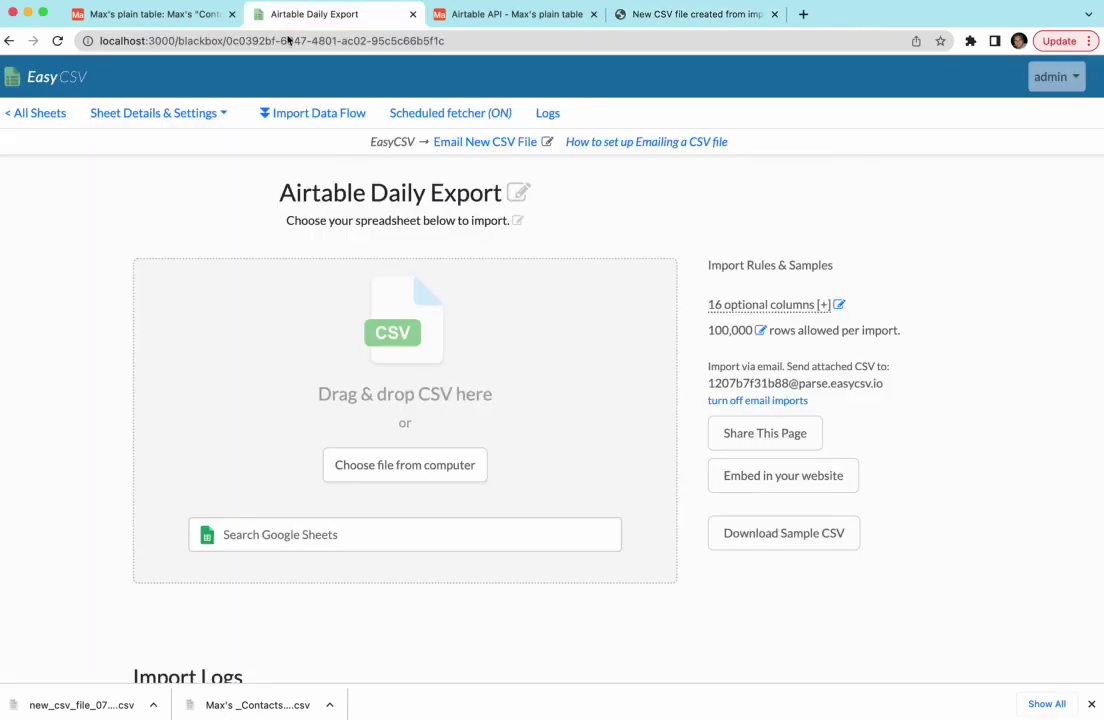